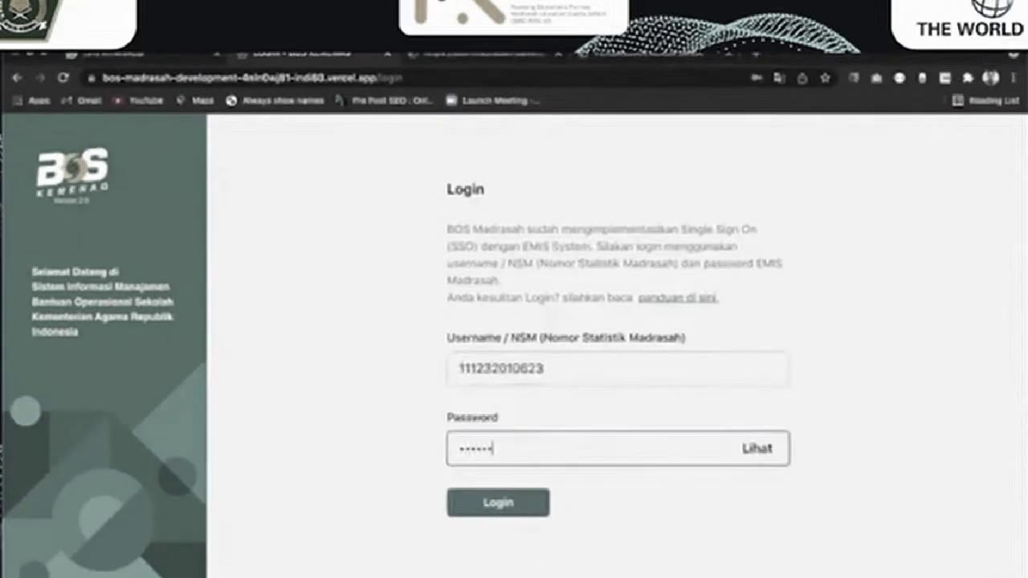
Step: Log in with the credentials already filled in and dismiss the bank information notice on the dashboard
key(Return)
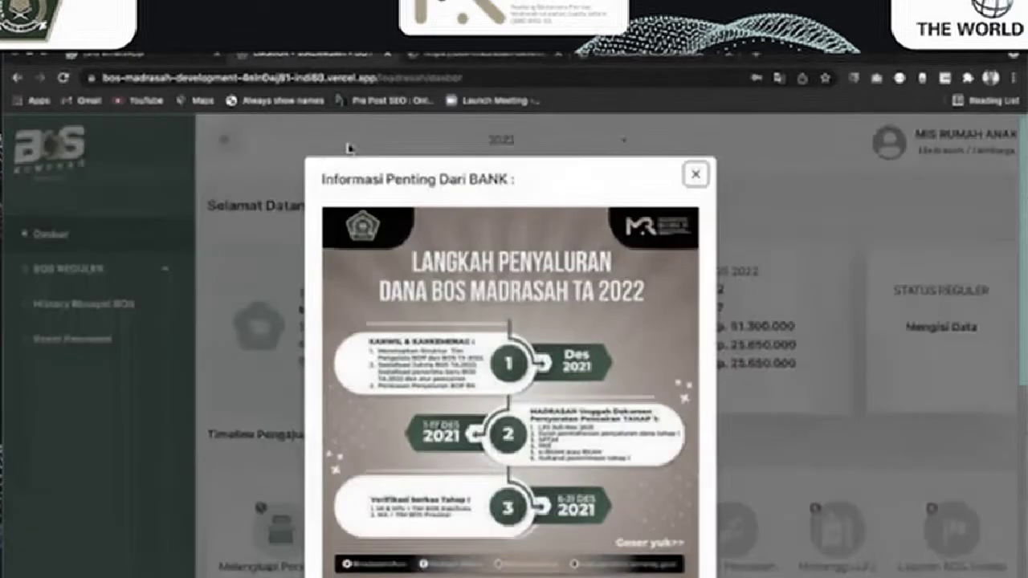
click(318, 128)
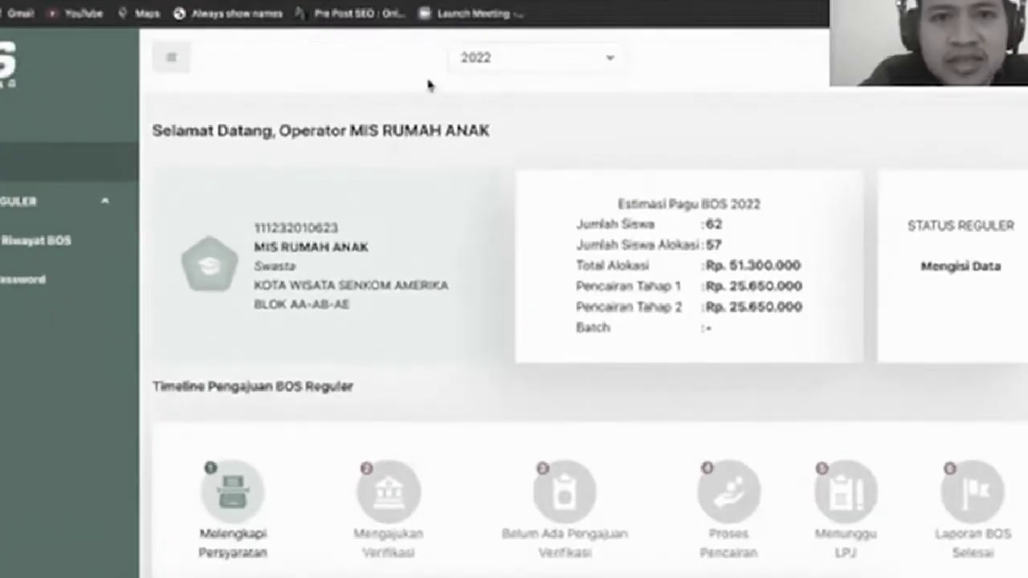
scroll(448, 95, down, 1)
scroll(474, 71, up, 1)
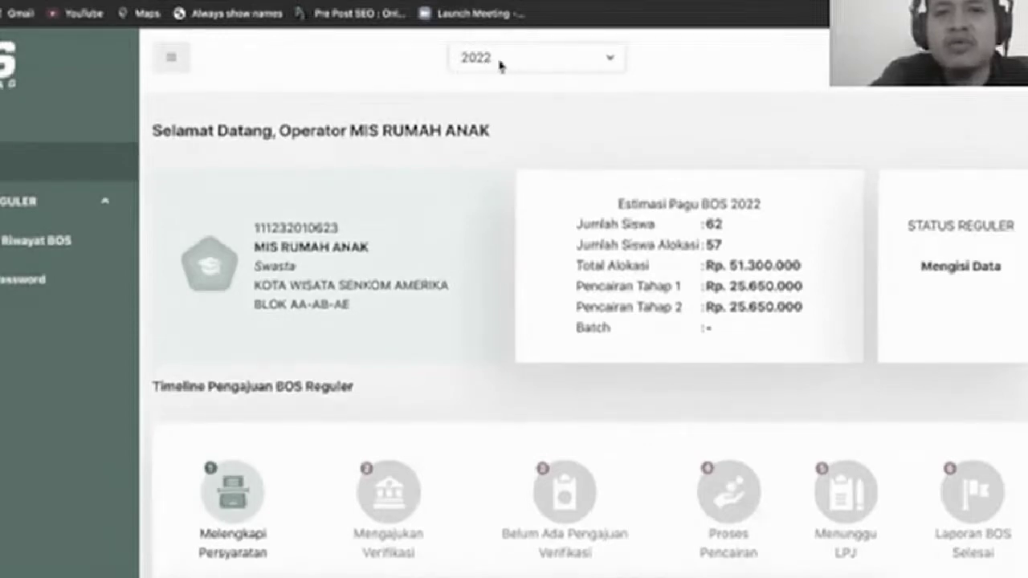
Step: View the available budget years on the dashboard and leave 2022 selected
click(486, 54)
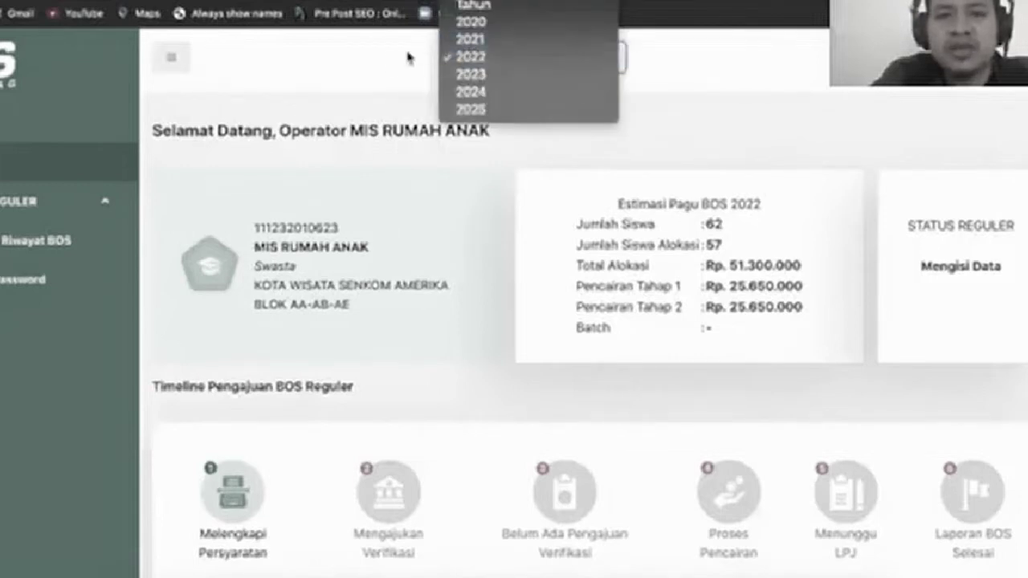
click(534, 122)
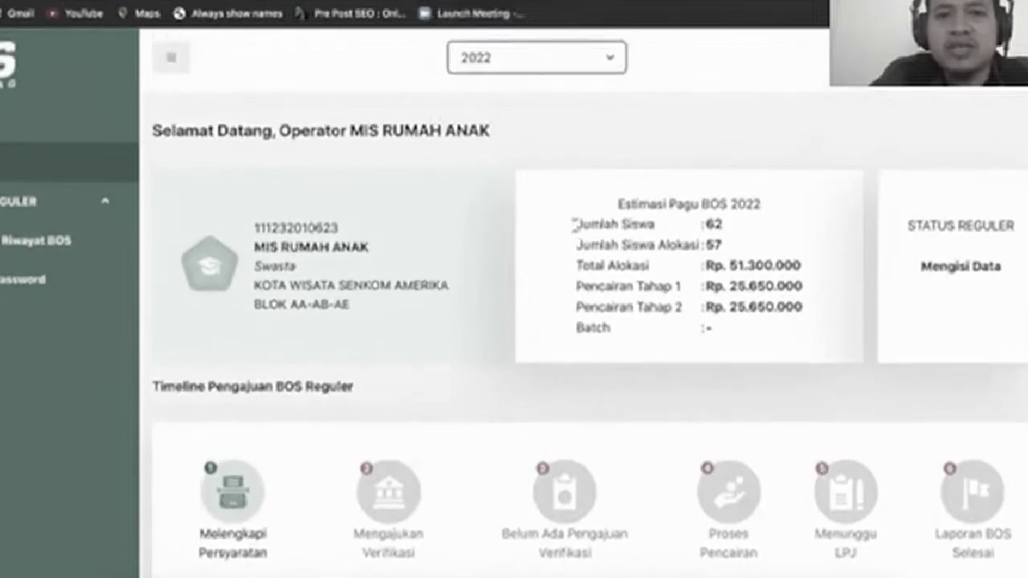
click(679, 237)
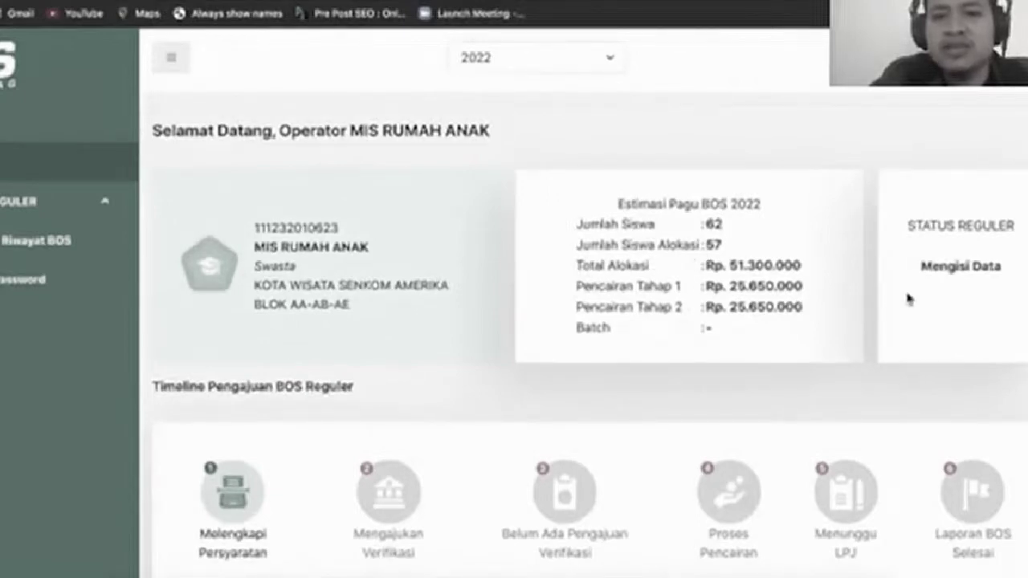
Step: Examine the dashboard's Status Reguler card, the BOS Reguler submission timeline and the announcements section
scroll(921, 244, down, 1)
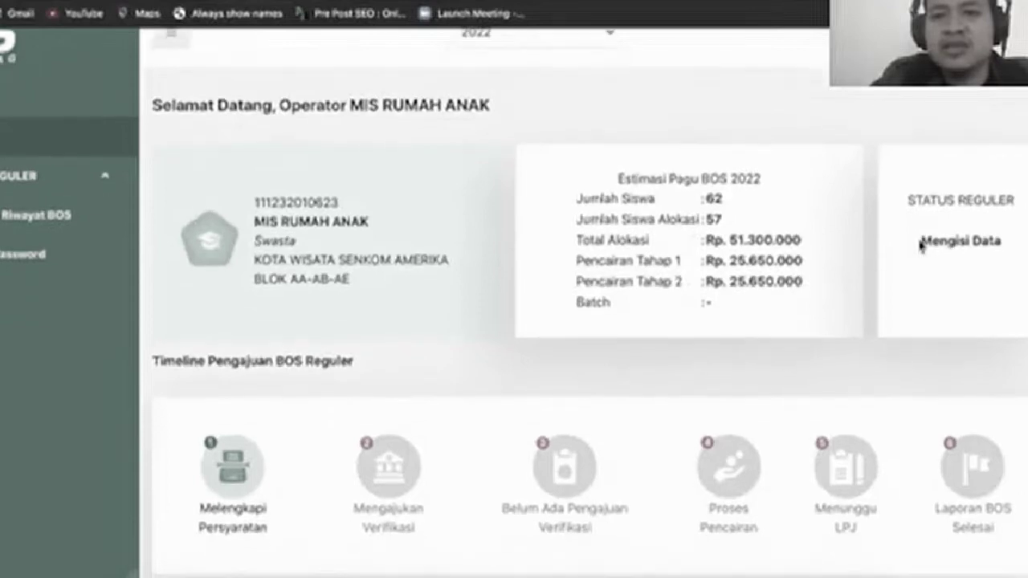
triple_click(997, 248)
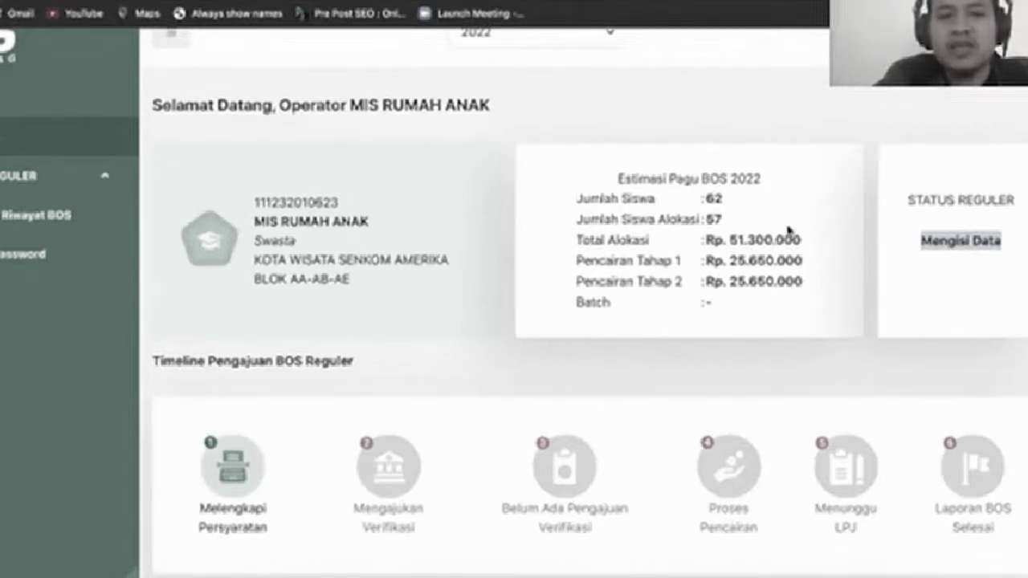
scroll(872, 269, down, 1)
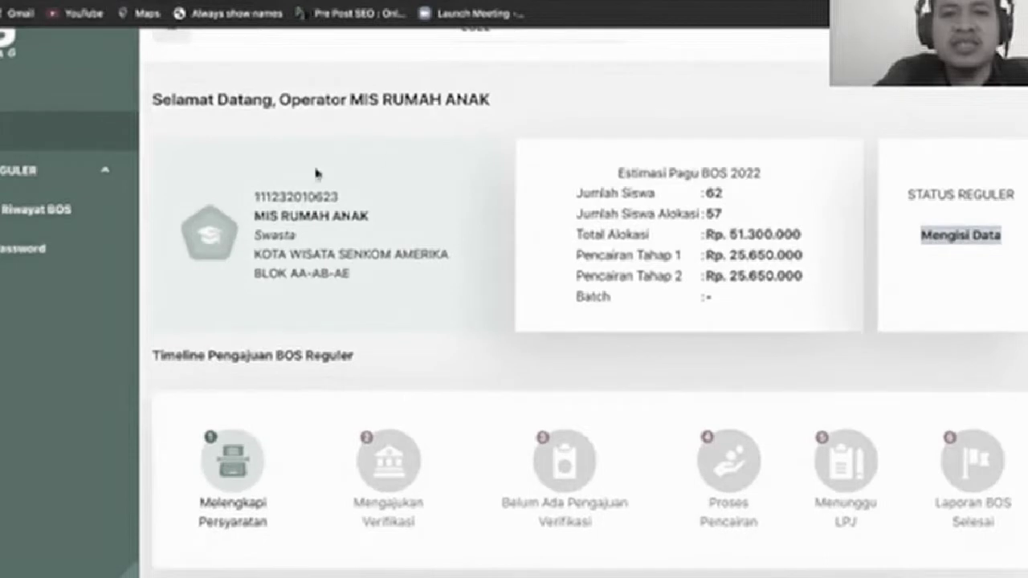
scroll(477, 310, down, 1)
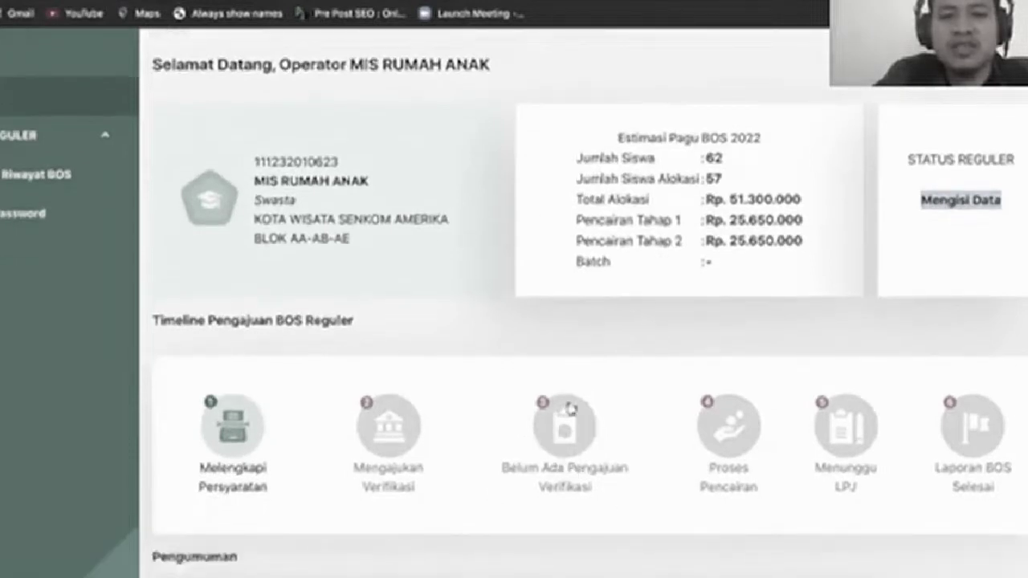
scroll(462, 315, up, 2)
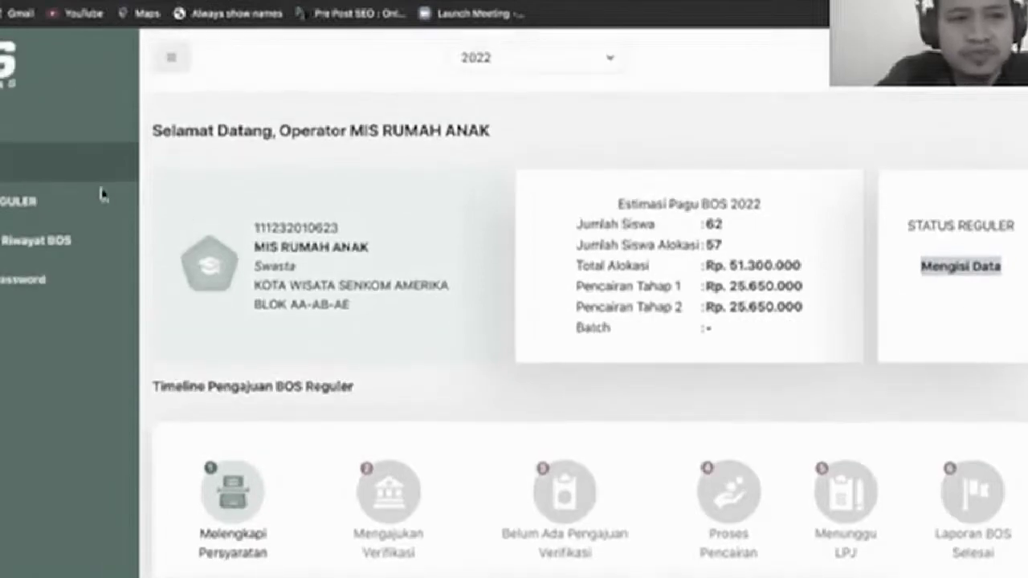
scroll(362, 386, down, 5)
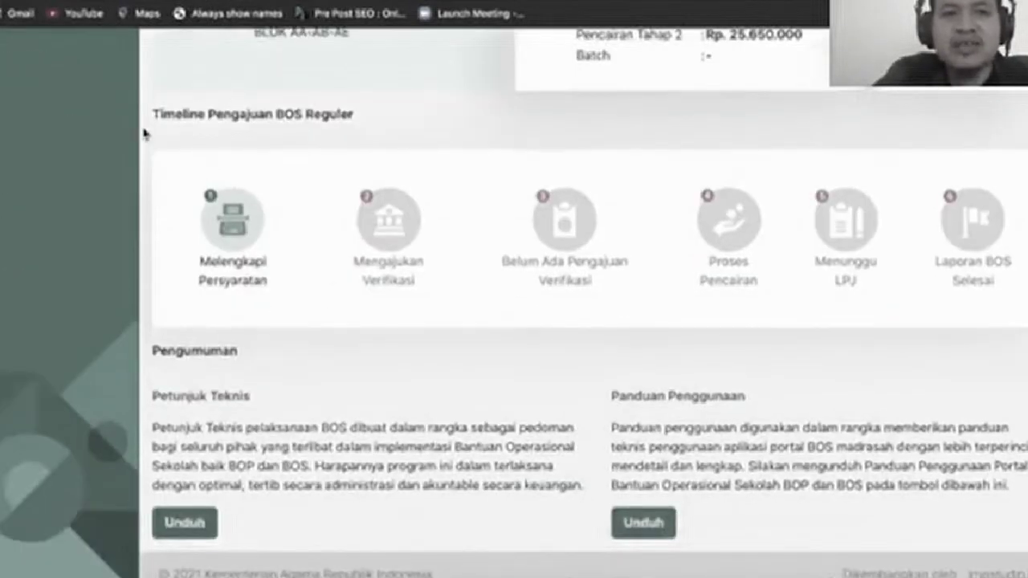
scroll(239, 126, up, 3)
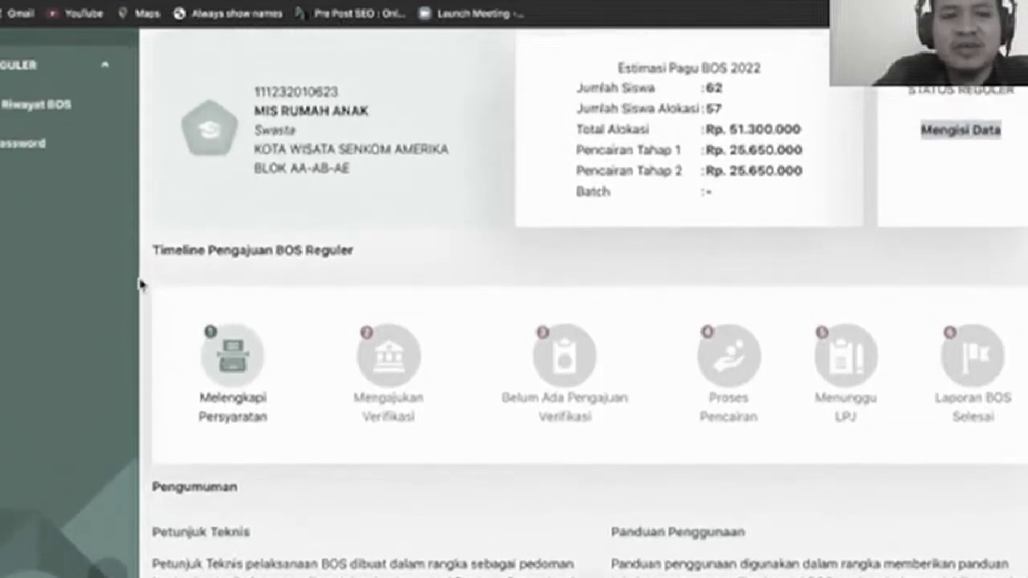
click(182, 284)
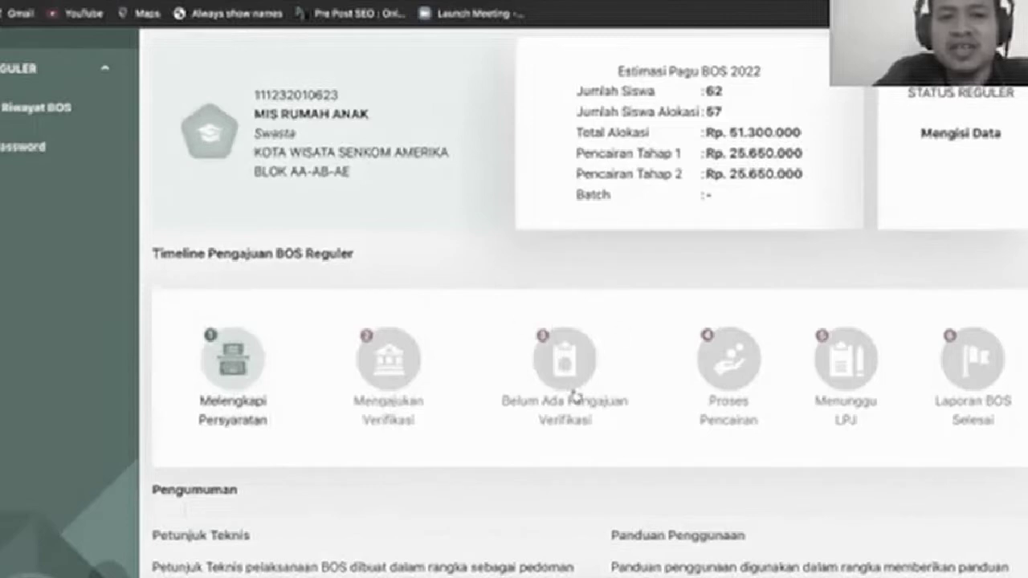
scroll(588, 349, up, 3)
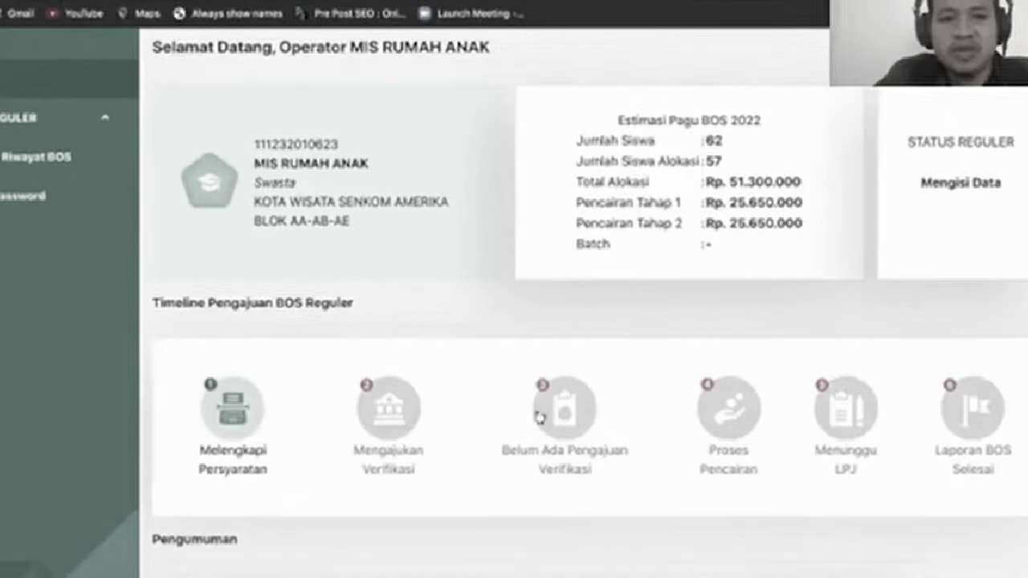
scroll(540, 416, up, 2)
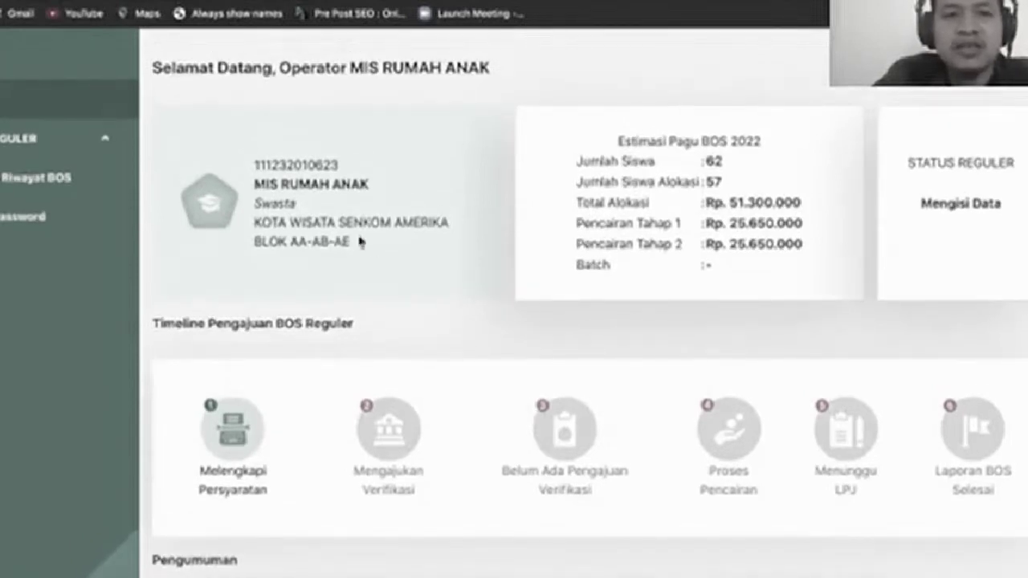
scroll(357, 232, up, 2)
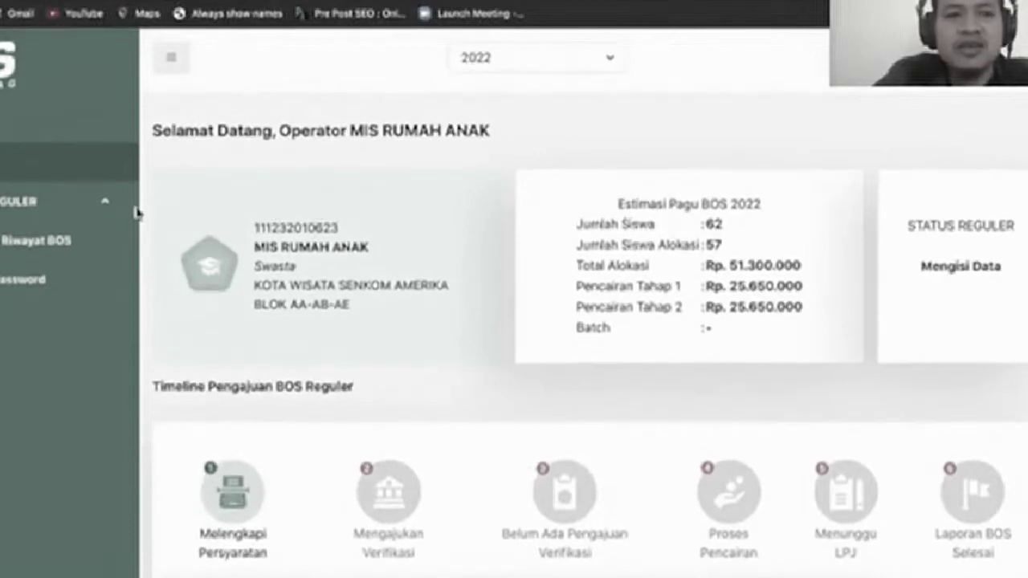
Step: Generate the Perjanjian Kerja Sama document under BOS Reguler with the Nomor PKS Madrasah set to 123/33535/PROV
click(58, 205)
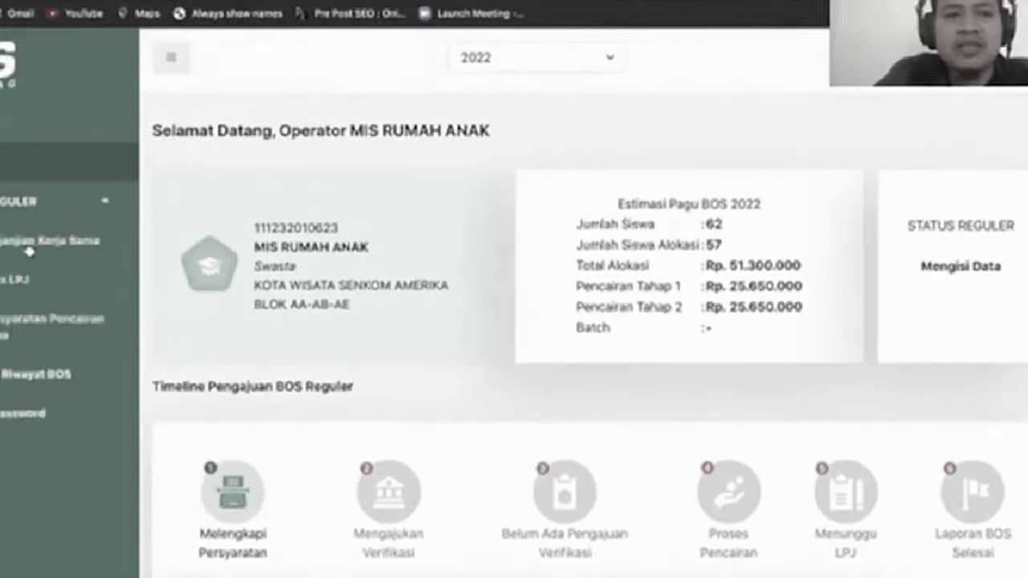
click(84, 241)
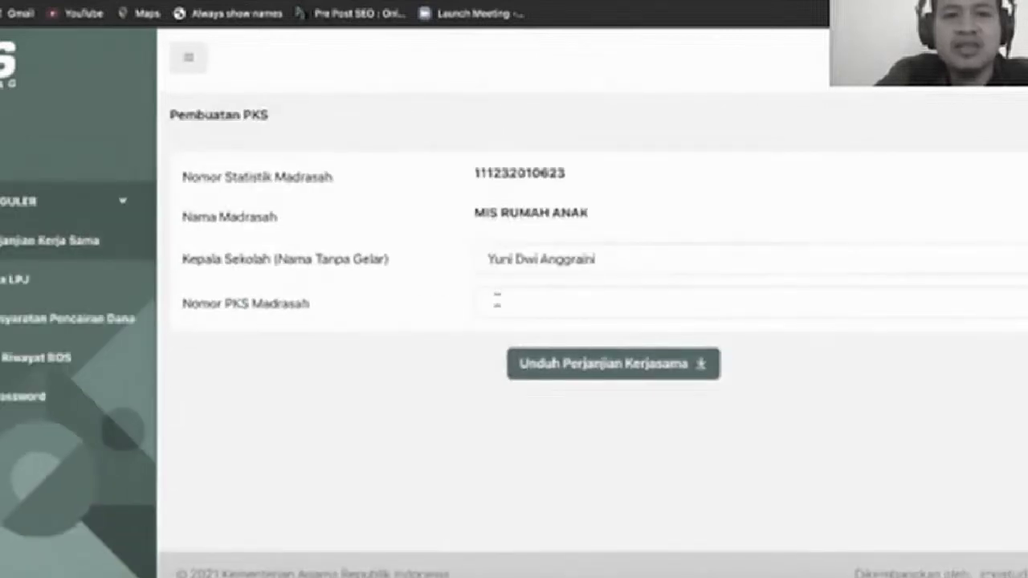
click(497, 301)
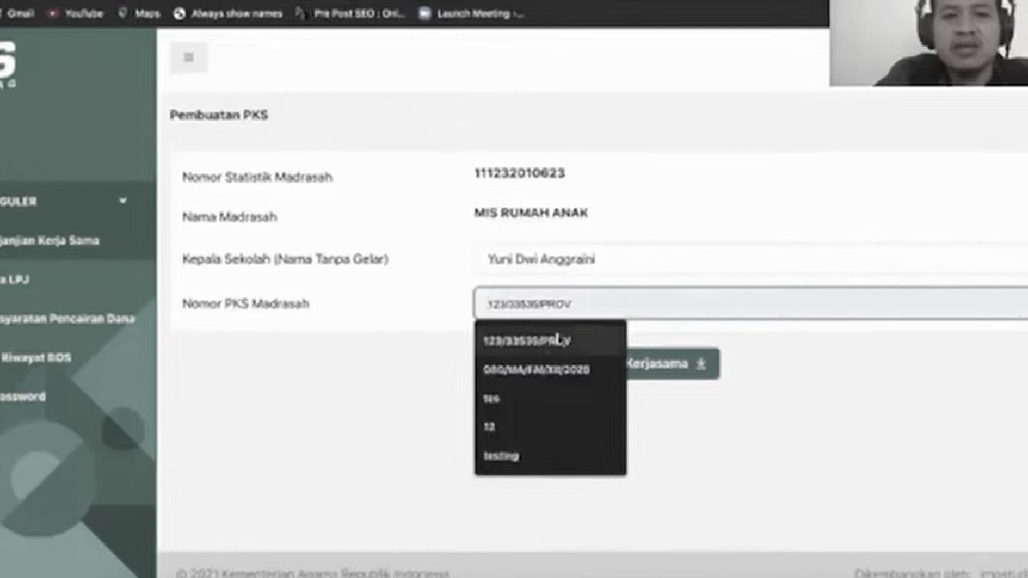
click(561, 341)
text(IN)
key(BackSpace)
key(BackSpace)
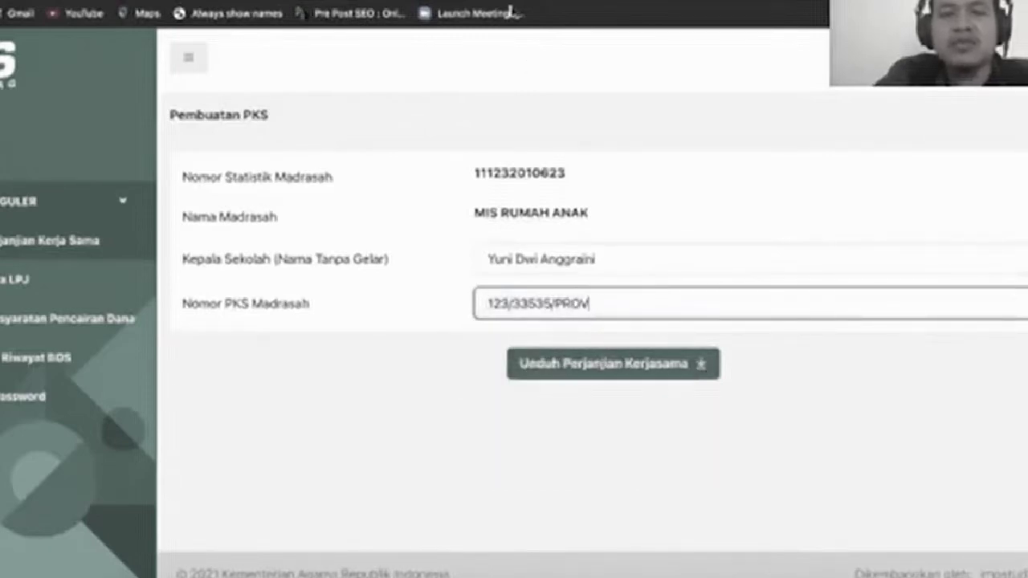
click(613, 363)
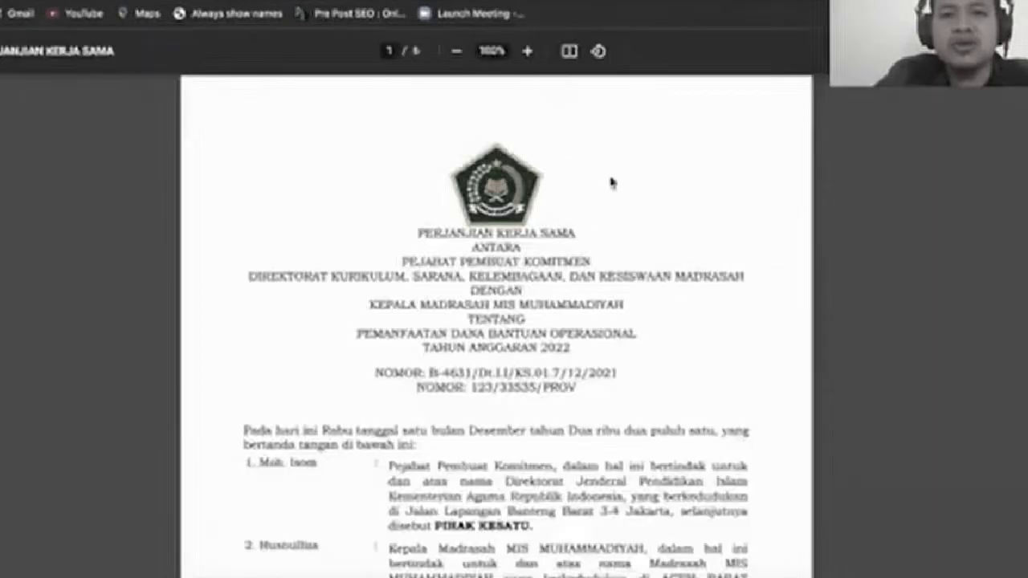
Step: Read through the articles of the generated cooperation agreement up to its last page and return to the Pembuatan PKS form
scroll(609, 233, down, 2)
scroll(609, 232, down, 3)
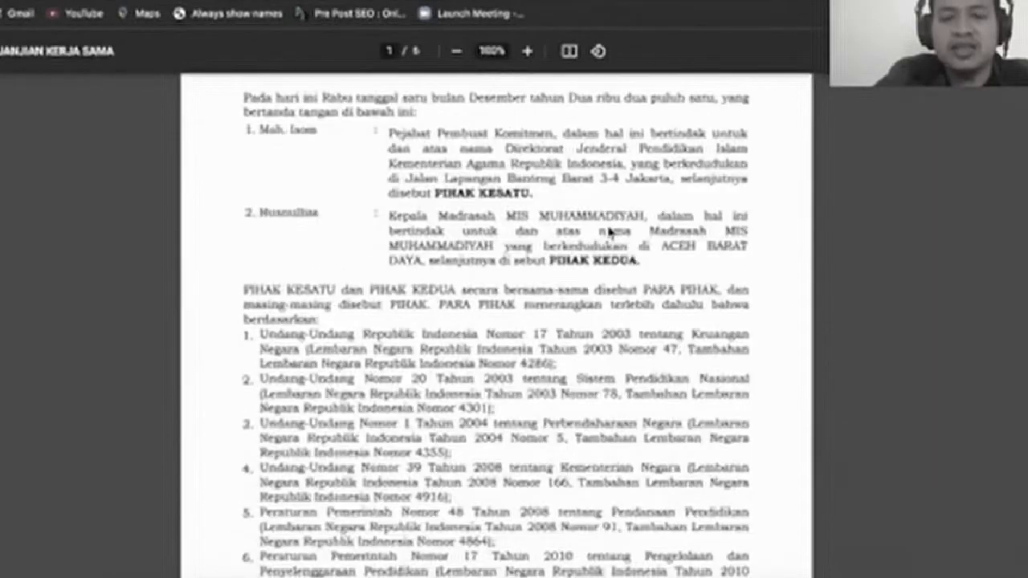
scroll(609, 232, down, 20)
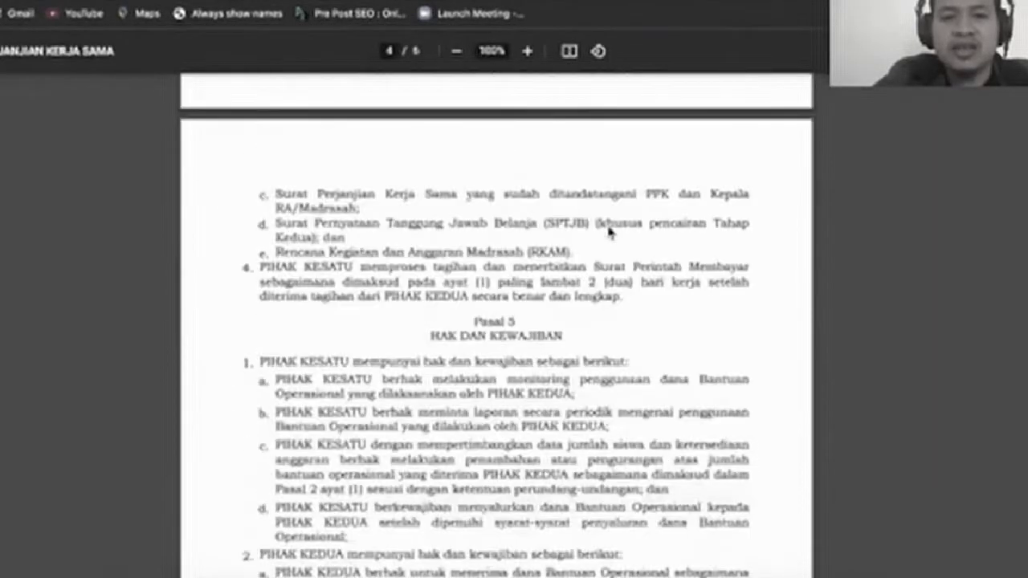
scroll(609, 232, down, 4)
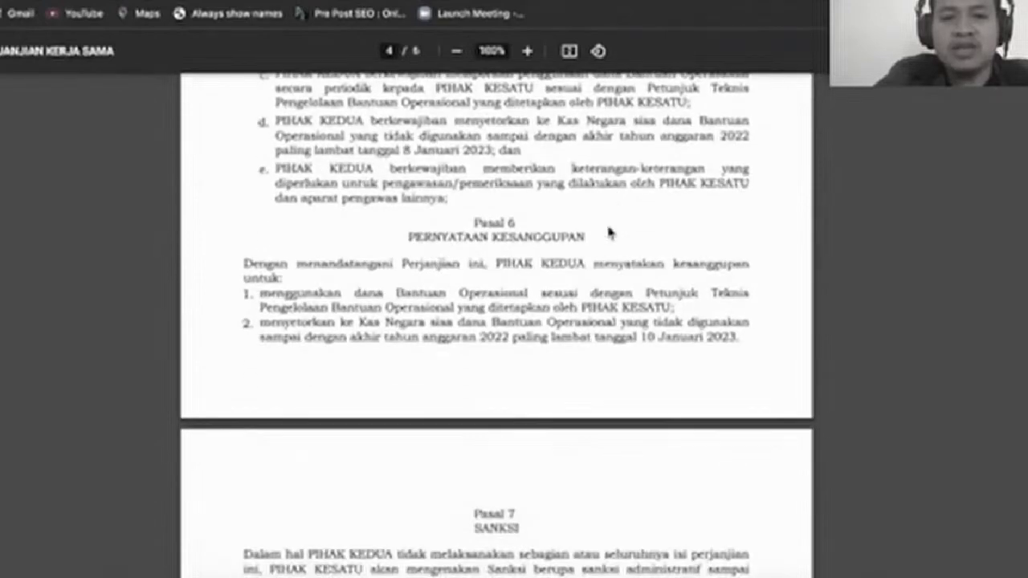
scroll(609, 232, down, 6)
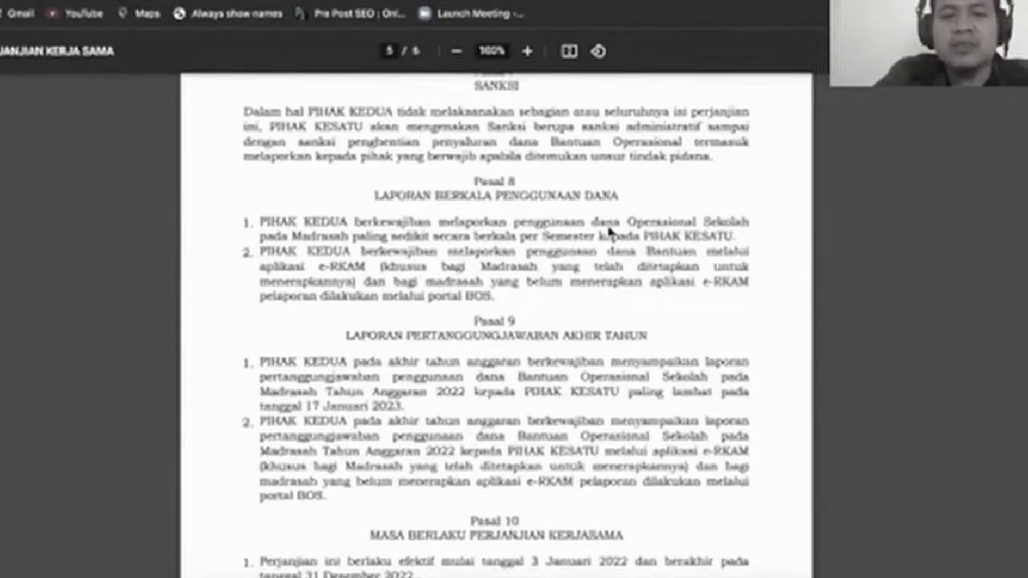
scroll(609, 232, down, 10)
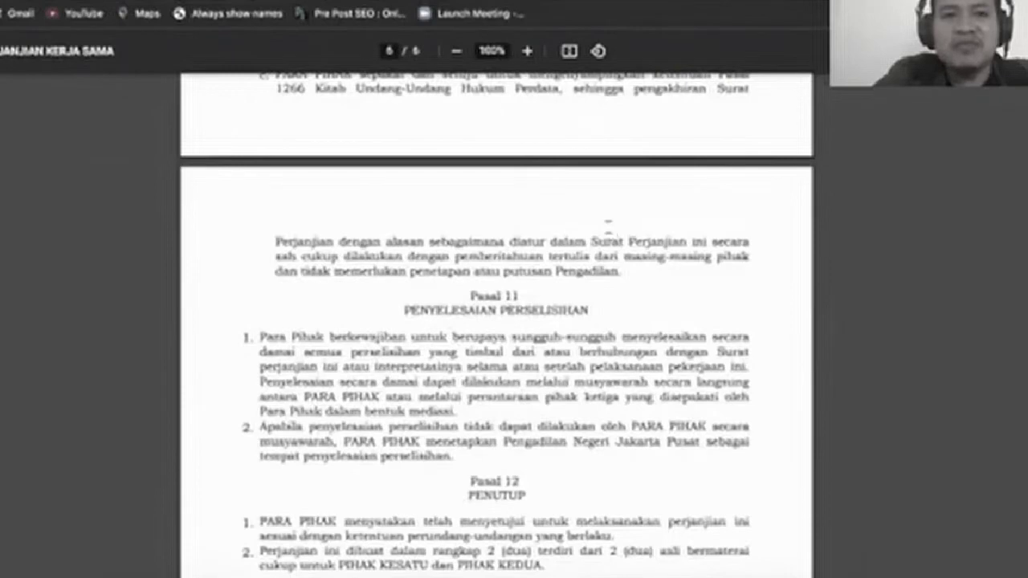
scroll(609, 227, down, 3)
scroll(608, 227, up, 4)
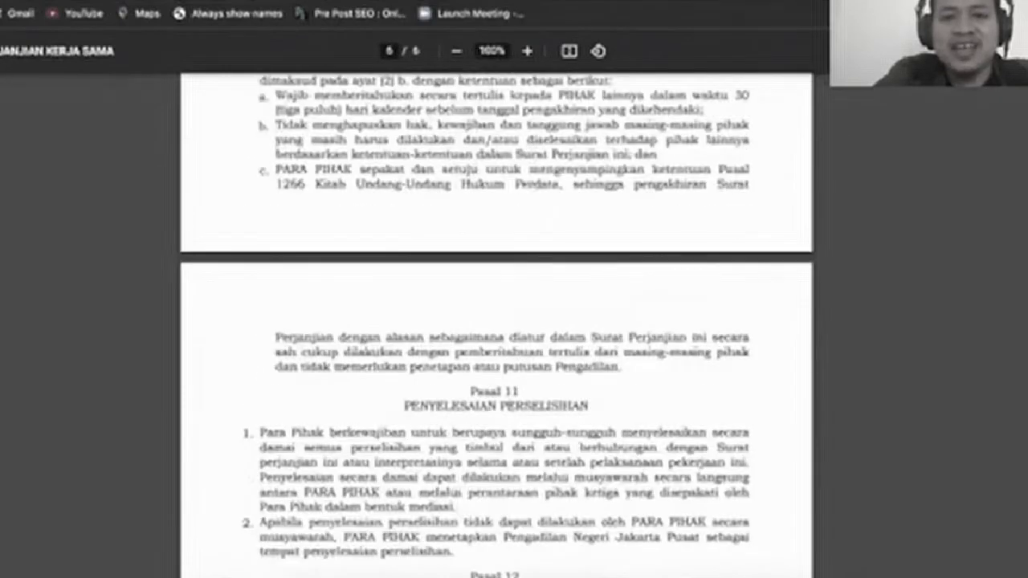
scroll(497, 321, up, 10)
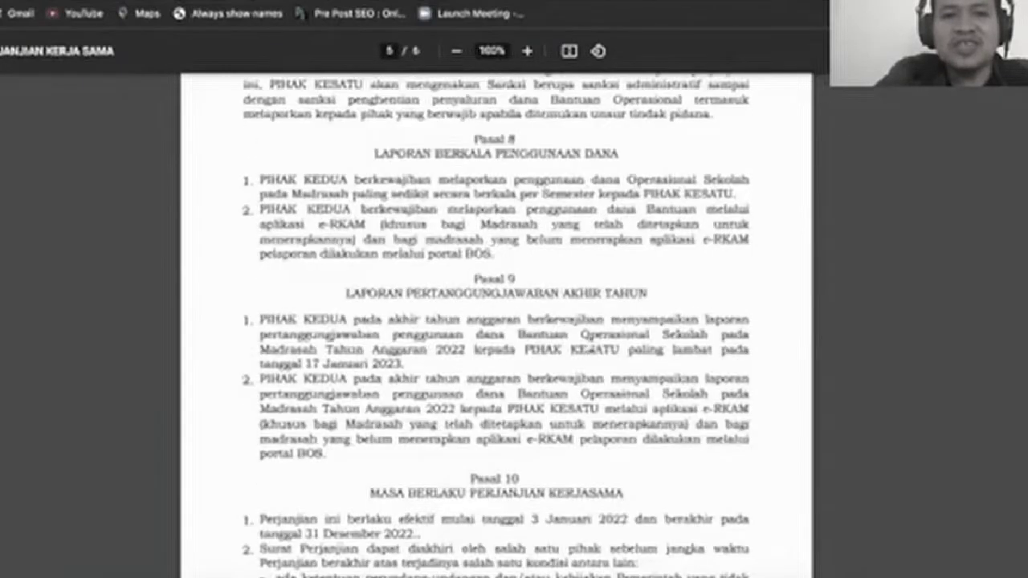
key(ctrl+w)
click(313, 2)
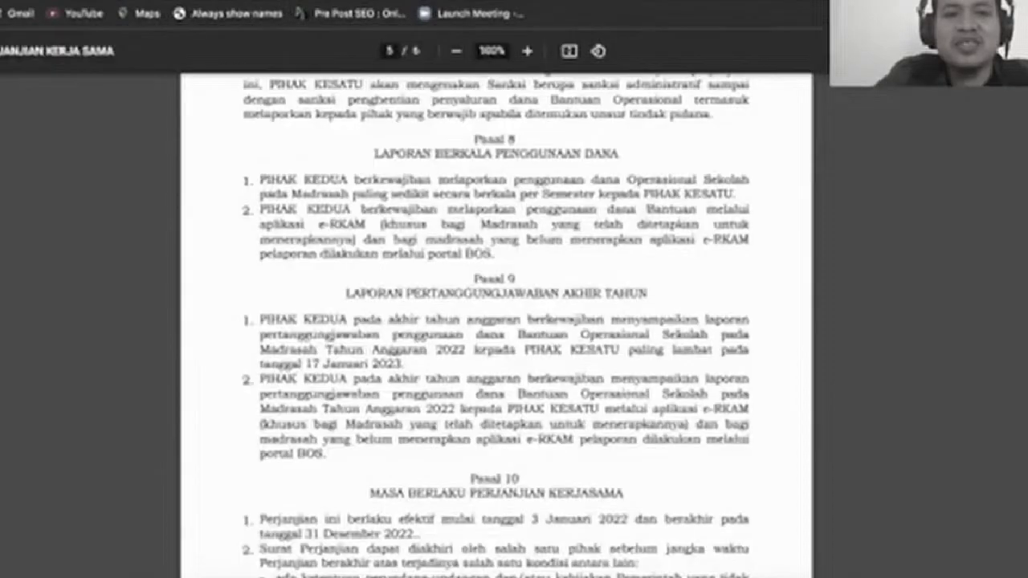
scroll(496, 322, down, 5)
scroll(322, 236, down, 2)
scroll(321, 236, up, 7)
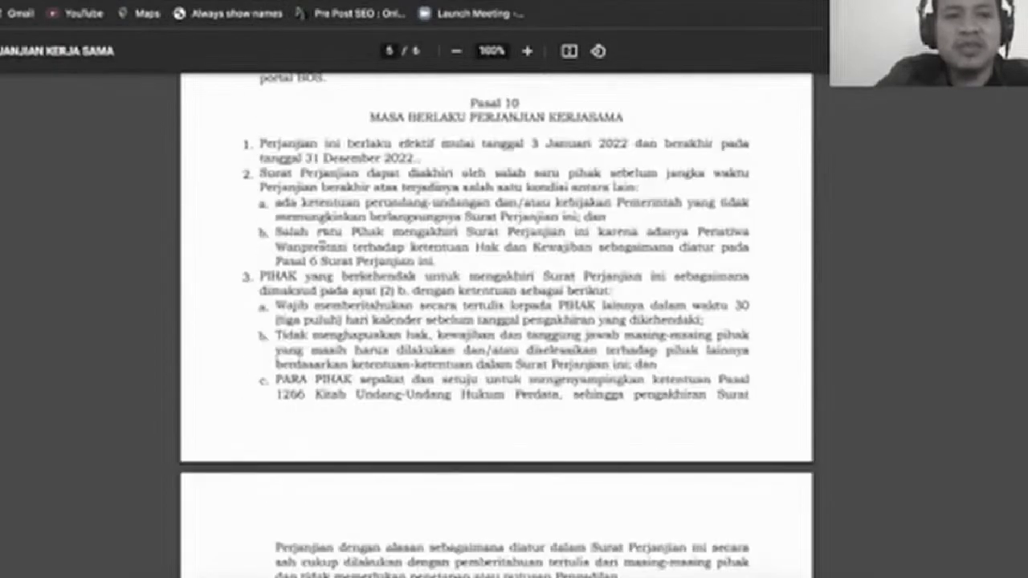
key(ctrl+Tab)
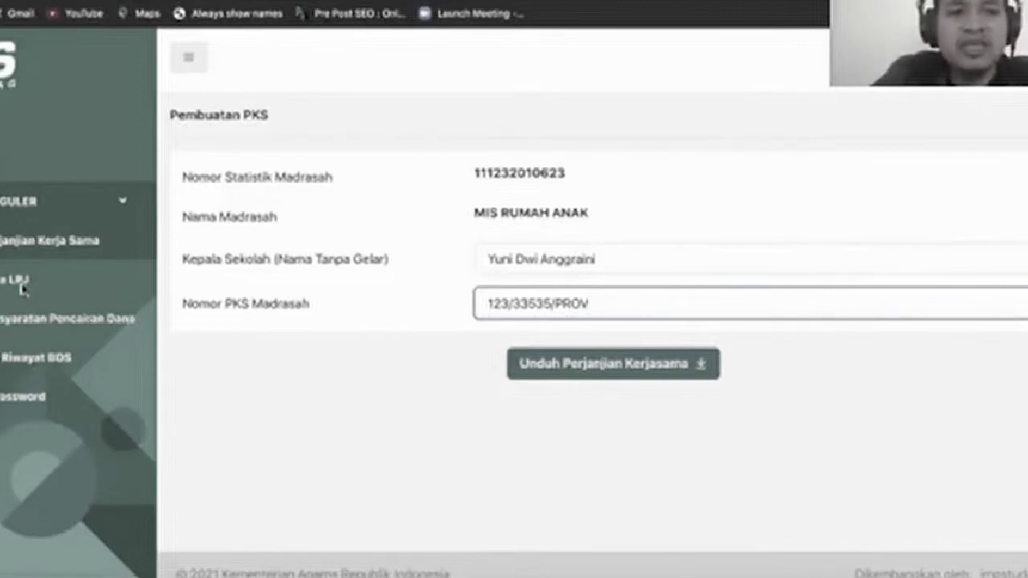
Step: Open the BOS 2022 fund disbursement requirements page, dismiss the bank information notice and look over the required document list
click(78, 326)
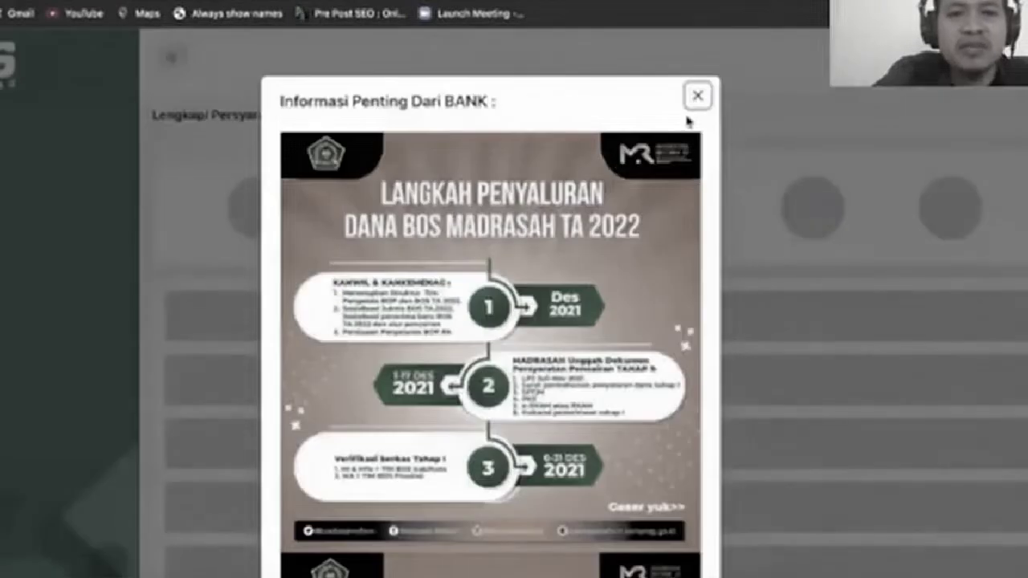
key(Escape)
scroll(625, 425, down, 2)
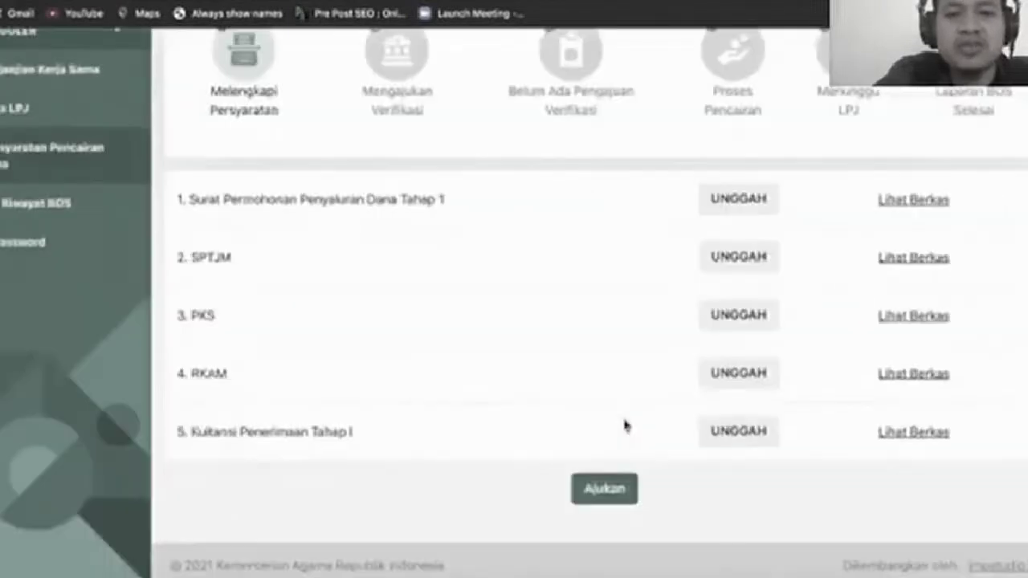
scroll(346, 337, up, 1)
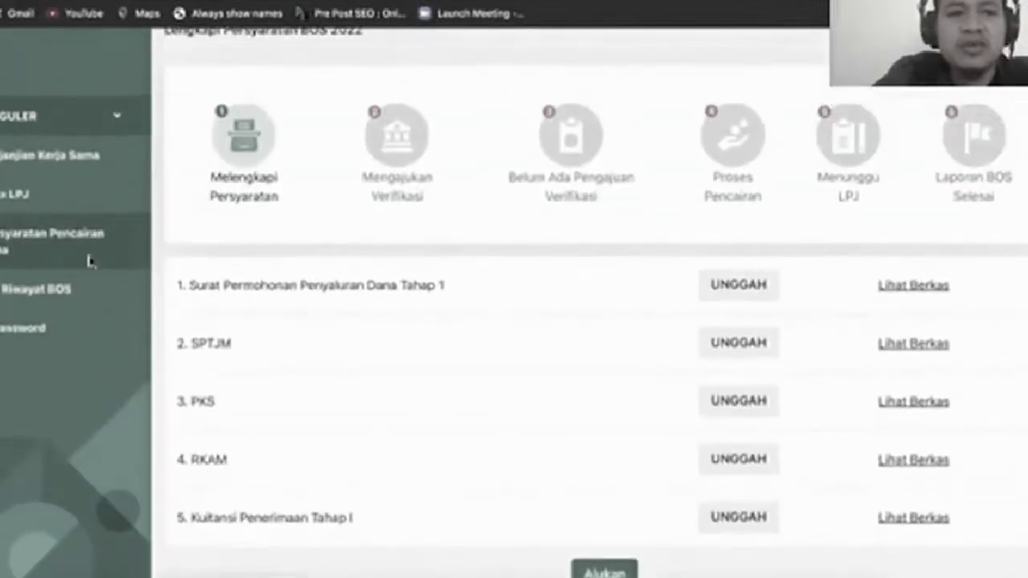
Step: Look at the upload form for Kuitansi Penerimaan Tahap I, close it without uploading and check the notice below the requirements list
scroll(434, 384, down, 1)
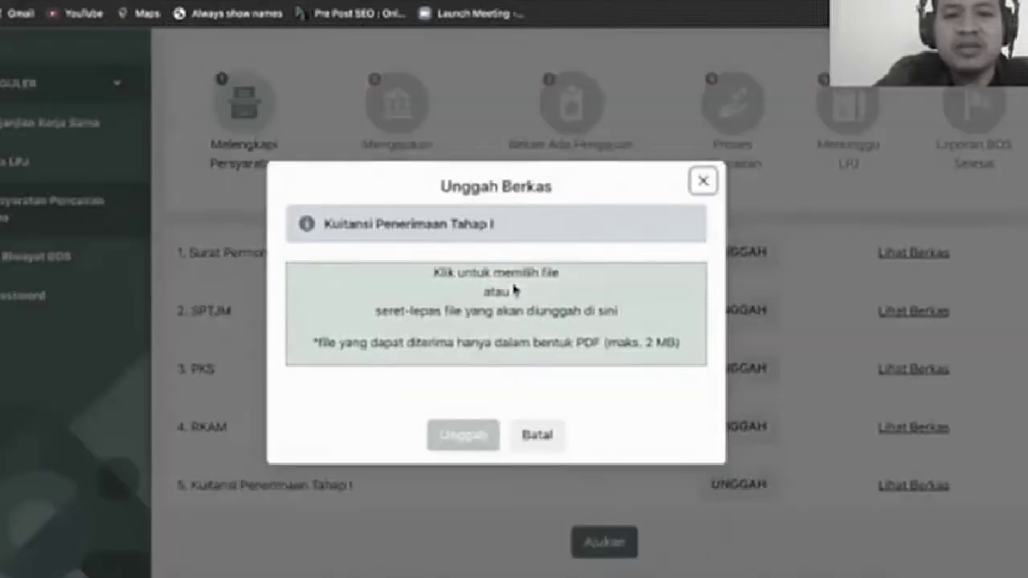
click(514, 291)
key(Return)
click(498, 436)
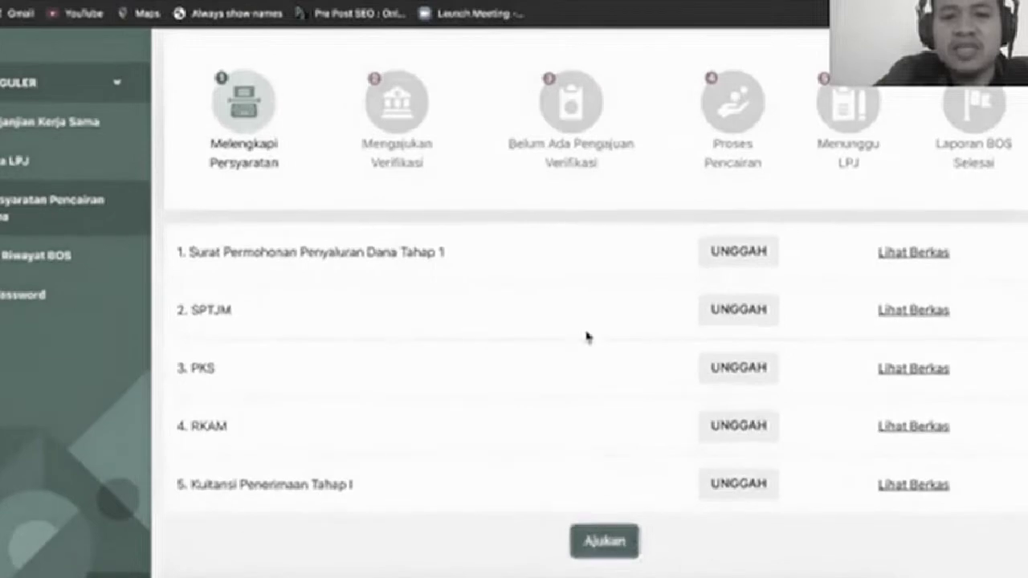
scroll(586, 338, down, 1)
scroll(562, 402, down, 1)
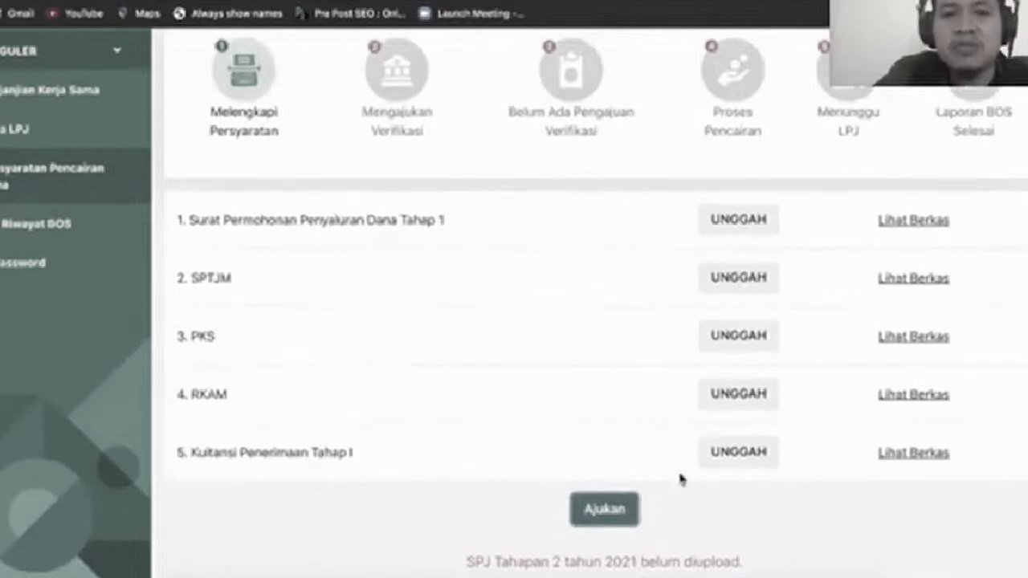
scroll(681, 480, up, 1)
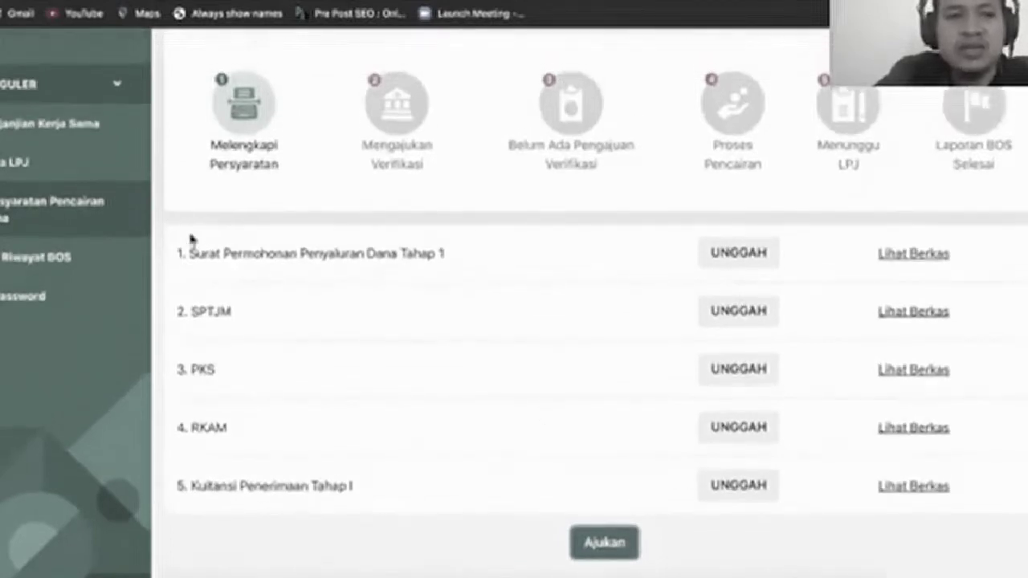
Step: Open the Data LPJ page and examine the submission status and additional amount of the BOS 2021 Tahapan 2 row
click(24, 129)
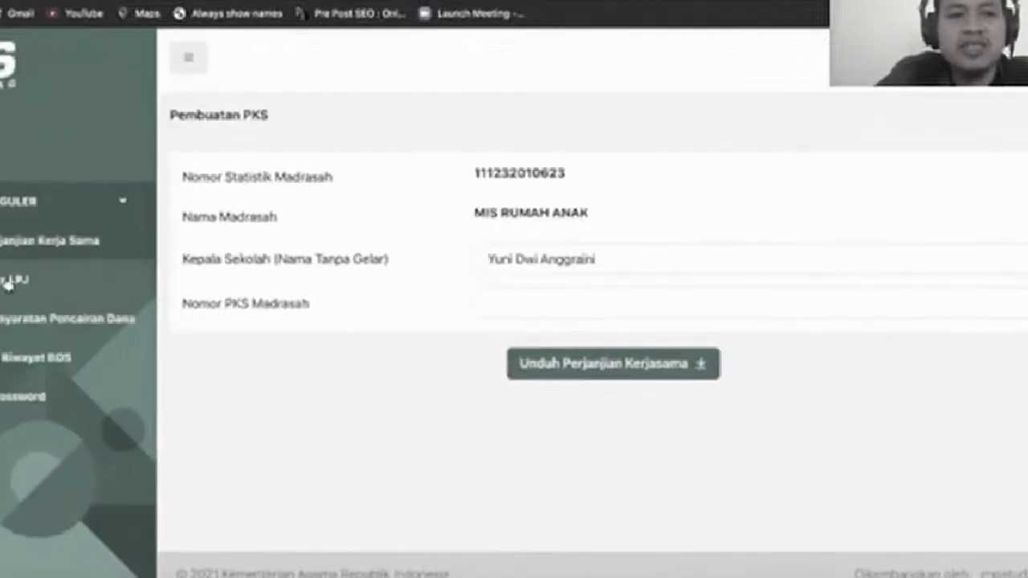
click(27, 281)
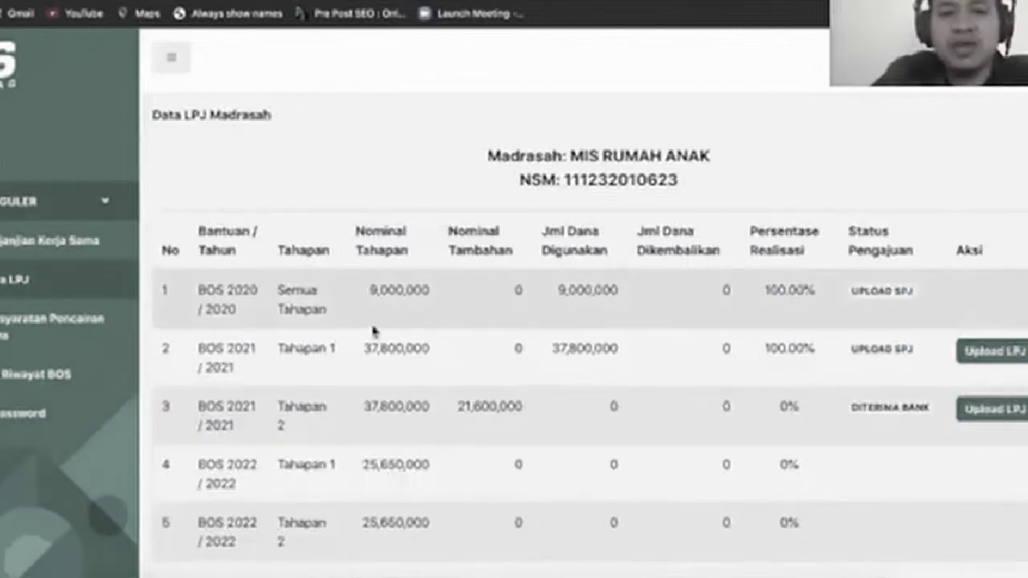
scroll(527, 392, down, 1)
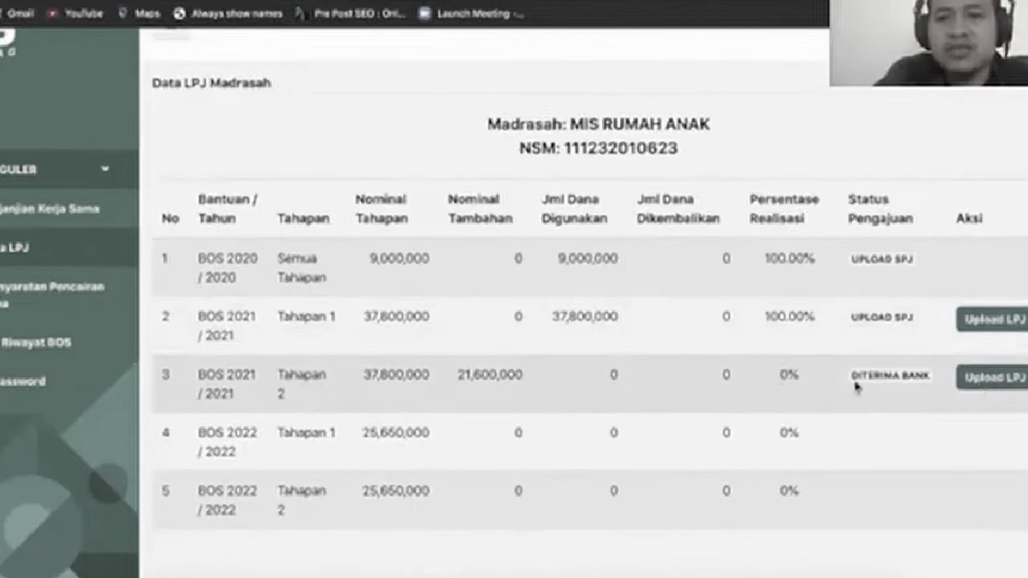
drag(930, 374, 848, 383)
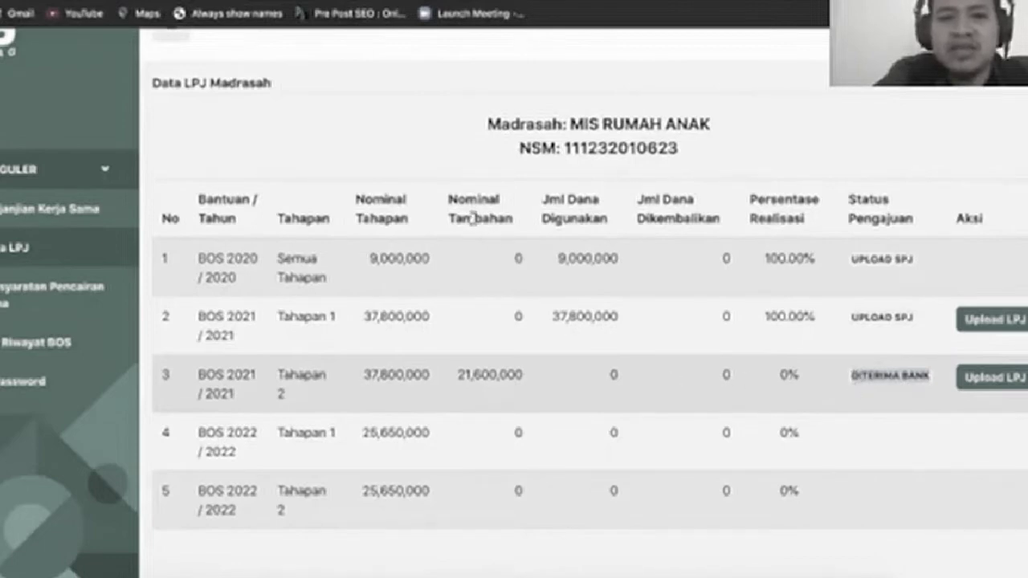
scroll(459, 338, down, 1)
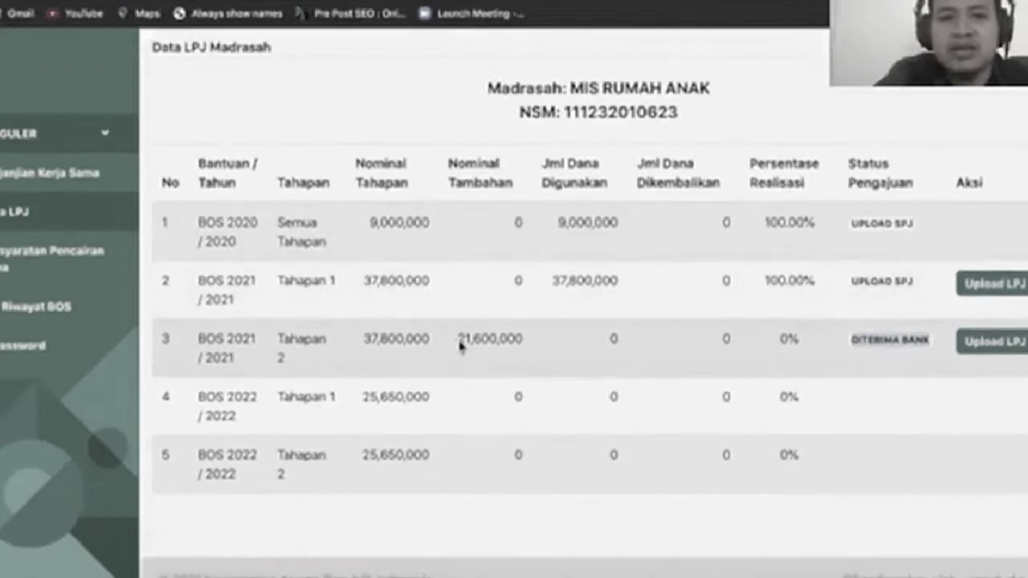
double_click(522, 341)
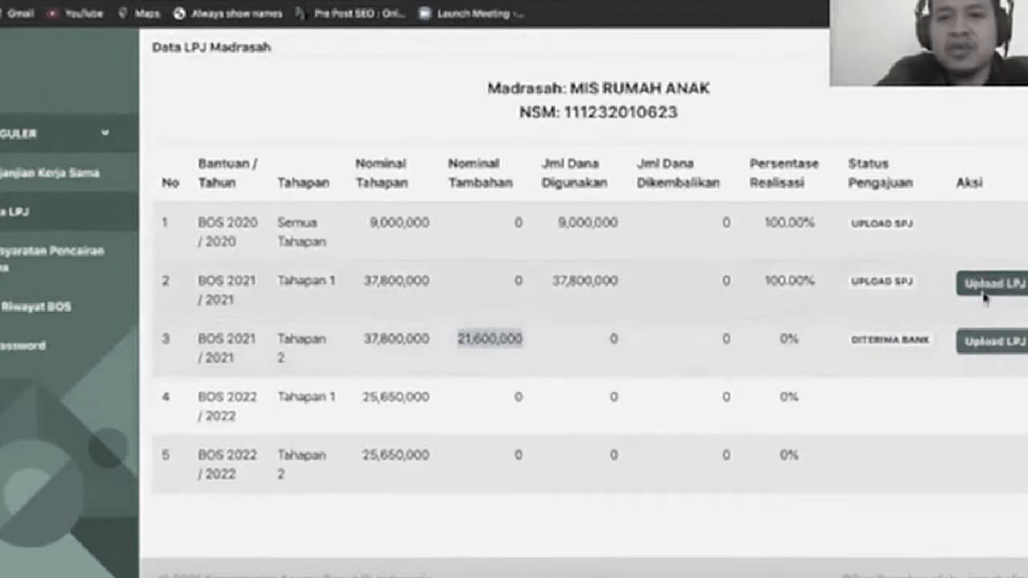
scroll(1001, 277, up, 1)
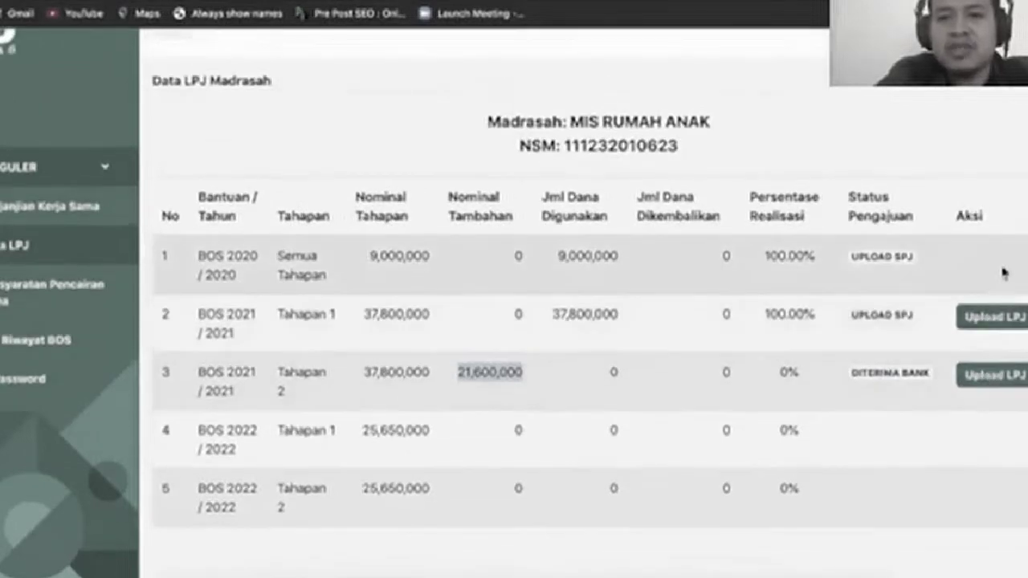
Step: Open the LPJ upload form for BOS 2021 Tahapan 2, set Jumlah dana yang digunakan to Rp. 55.000.000 and check the realisation percentage
click(992, 378)
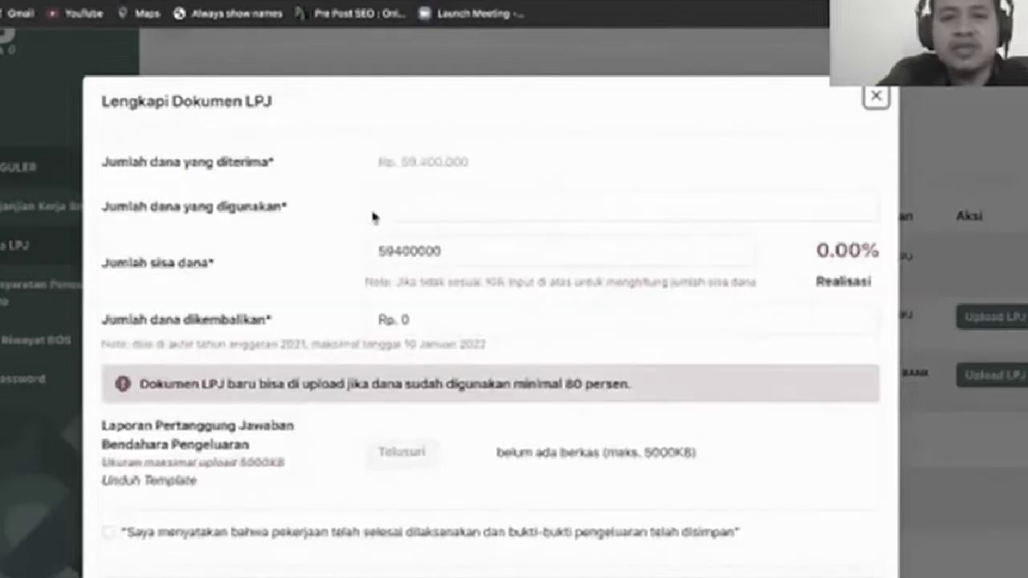
scroll(373, 217, down, 1)
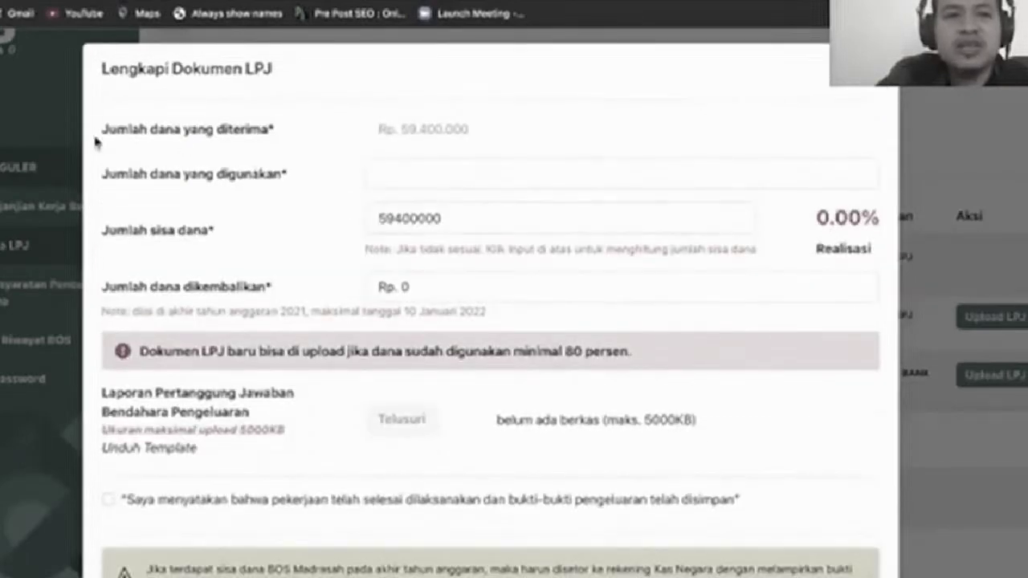
drag(102, 128, 375, 130)
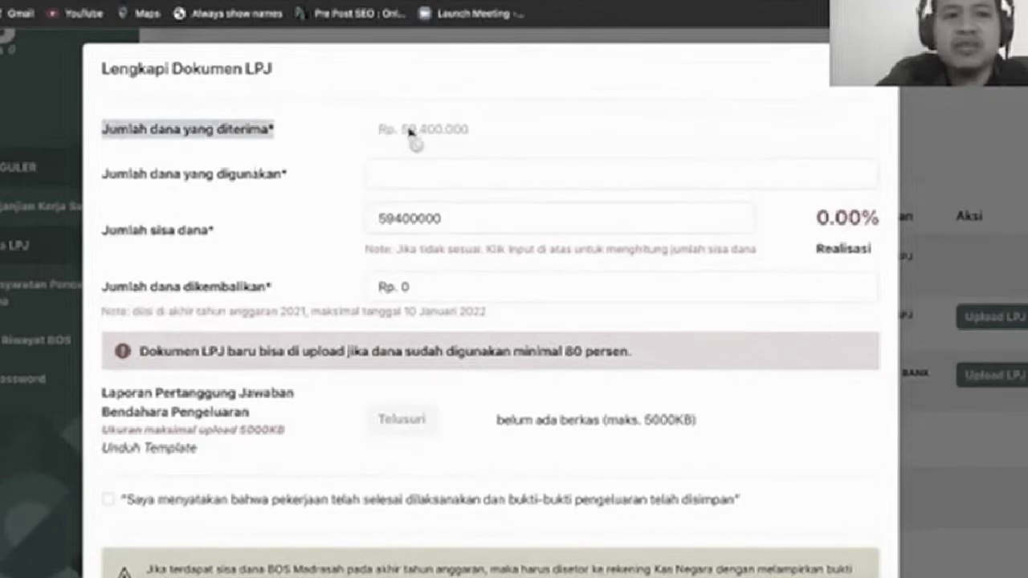
click(417, 172)
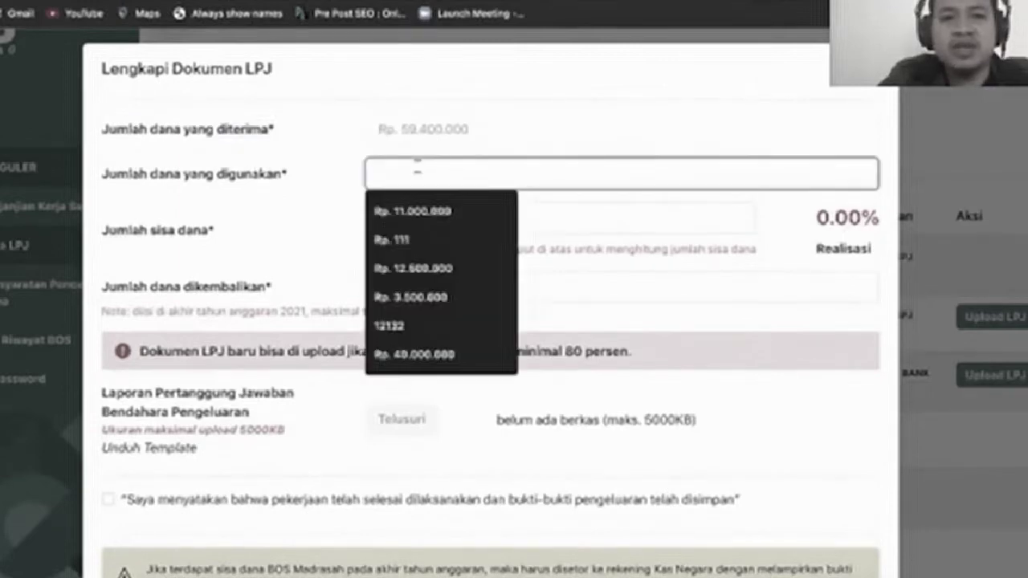
text(55000000)
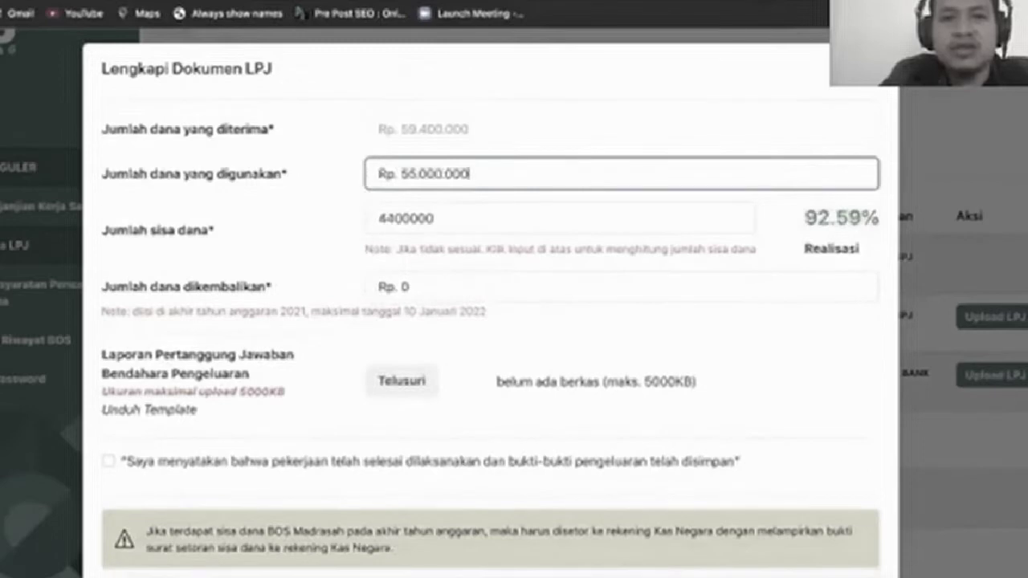
scroll(531, 198, down, 1)
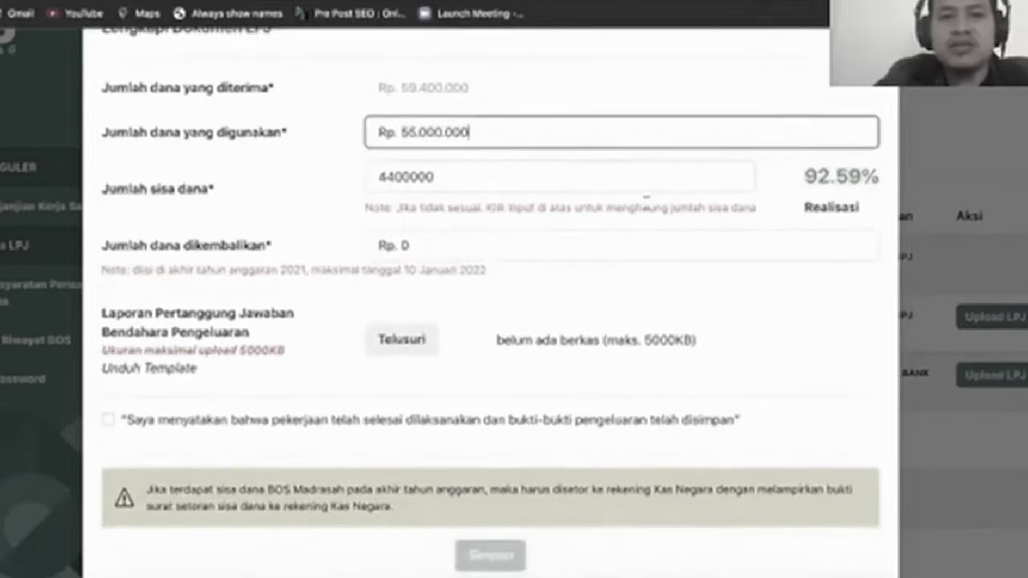
drag(801, 178, 862, 178)
click(434, 174)
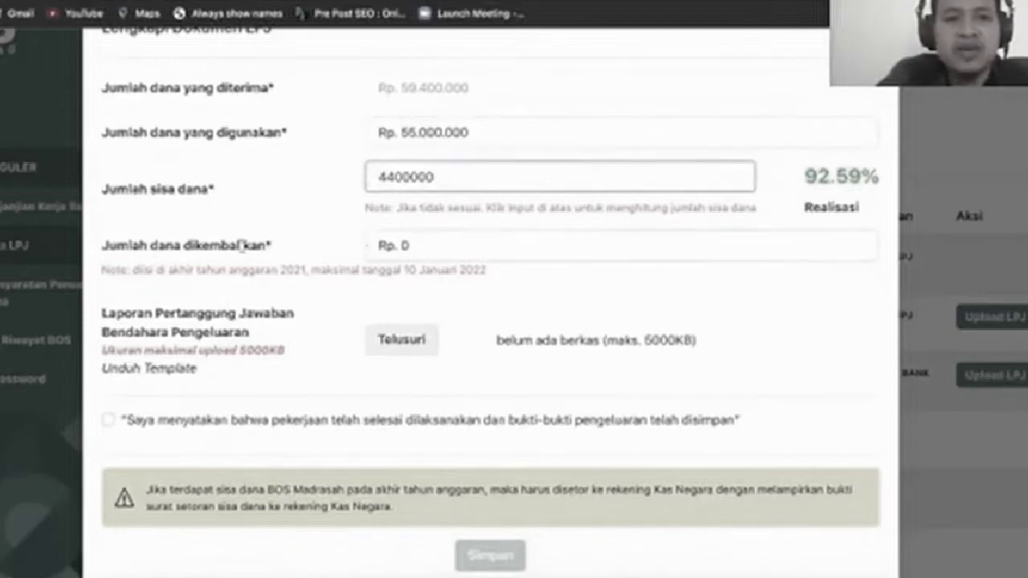
Step: Set Jumlah dana dikembalikan to Rp. 440.000 and check the deadline in the note beneath it
scroll(320, 257, down, 1)
scroll(319, 255, up, 1)
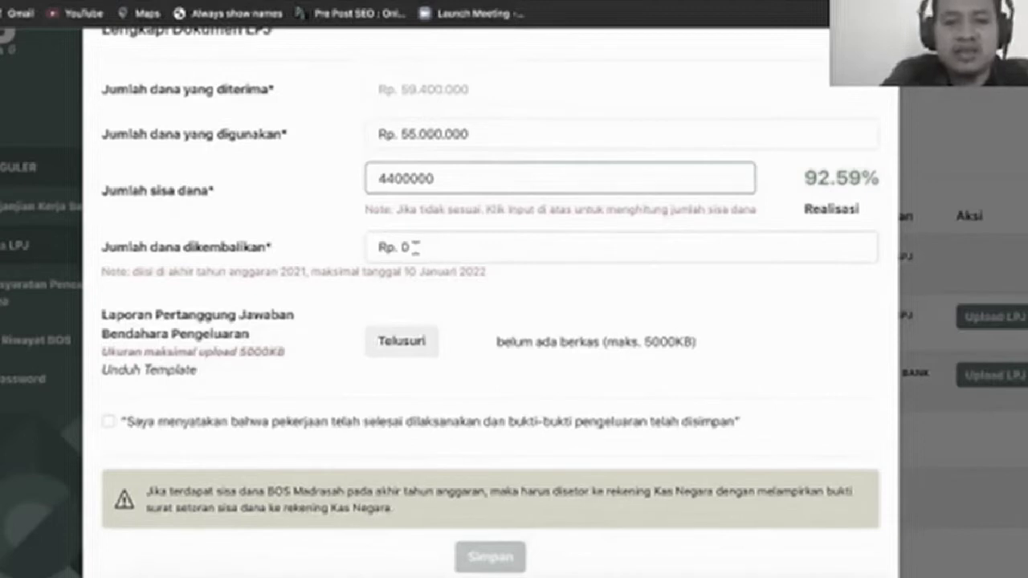
click(448, 236)
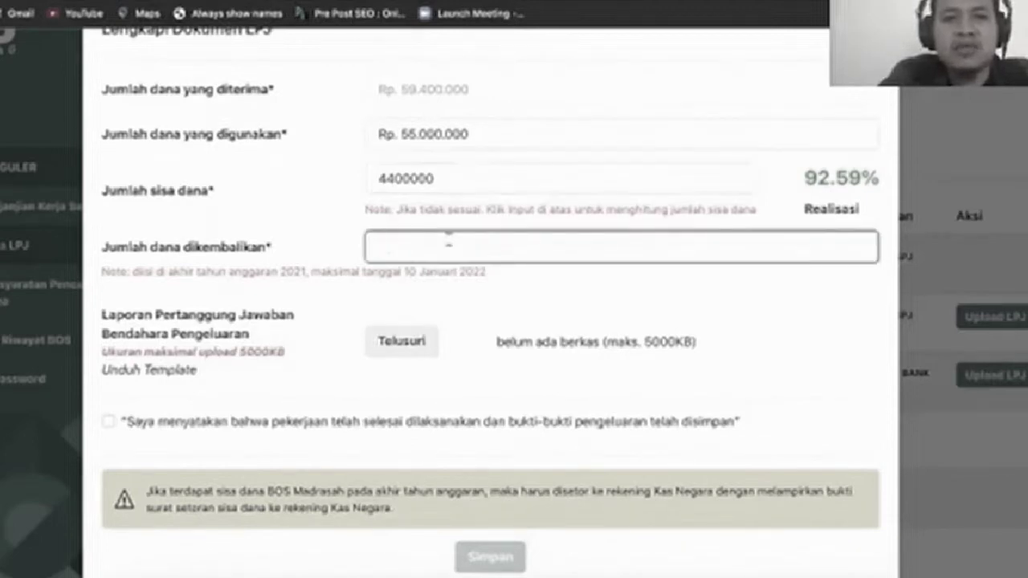
text(440000)
scroll(176, 356, down, 1)
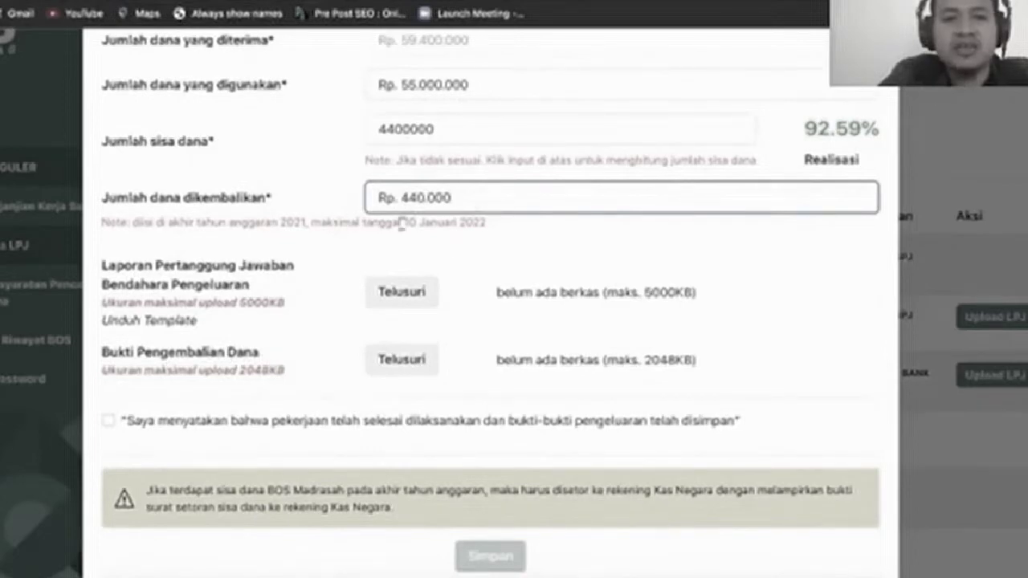
drag(402, 223, 460, 223)
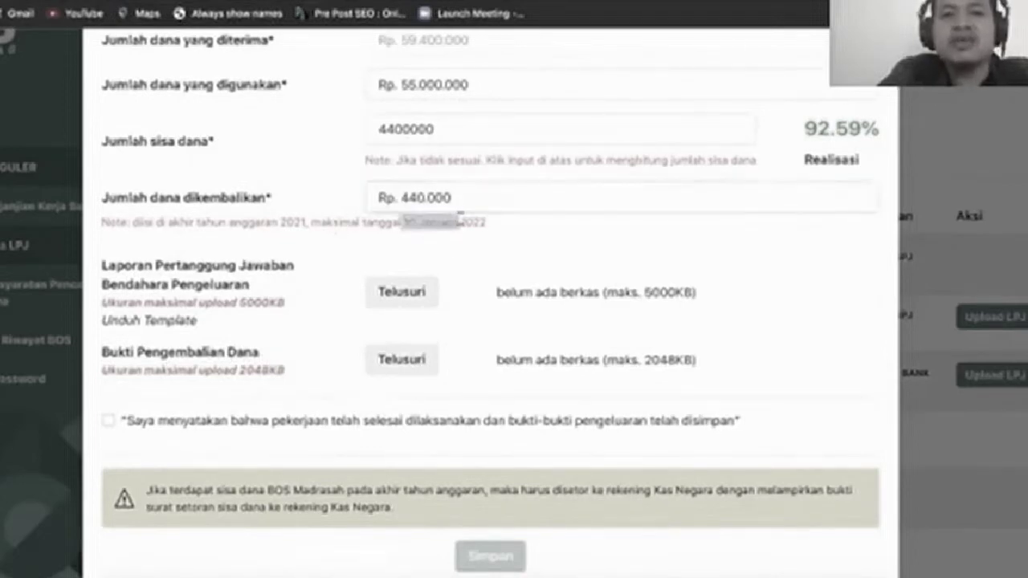
Step: Review the note on when returned funds are filled in and reset Jumlah dana dikembalikan to Rp. 0
scroll(777, 100, up, 1)
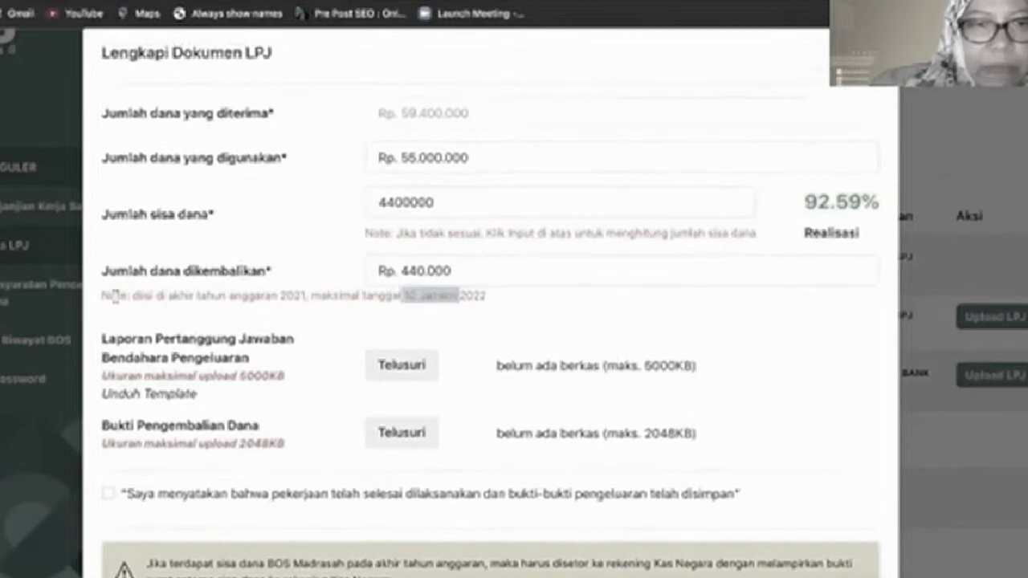
drag(134, 295, 502, 297)
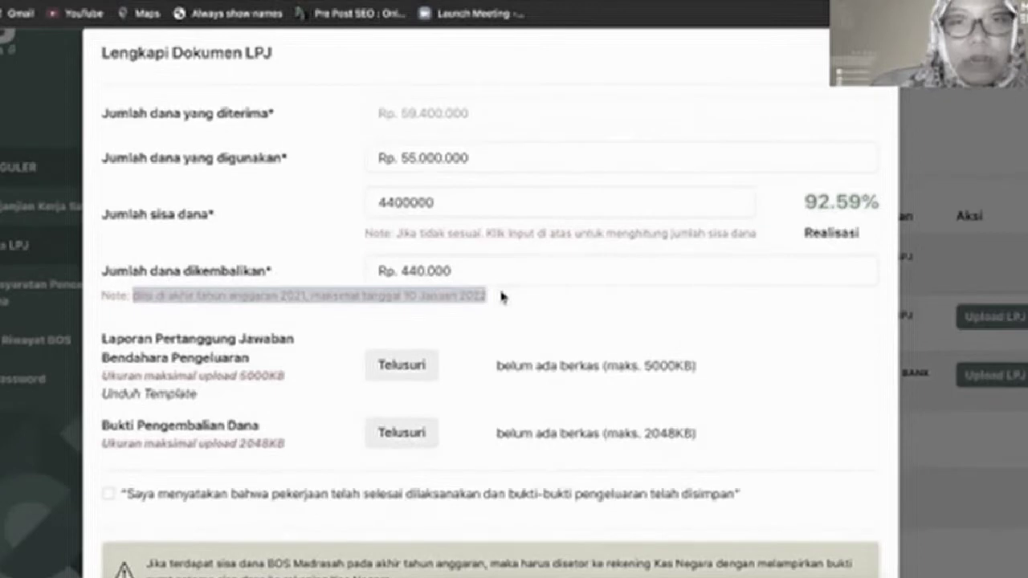
double_click(451, 272)
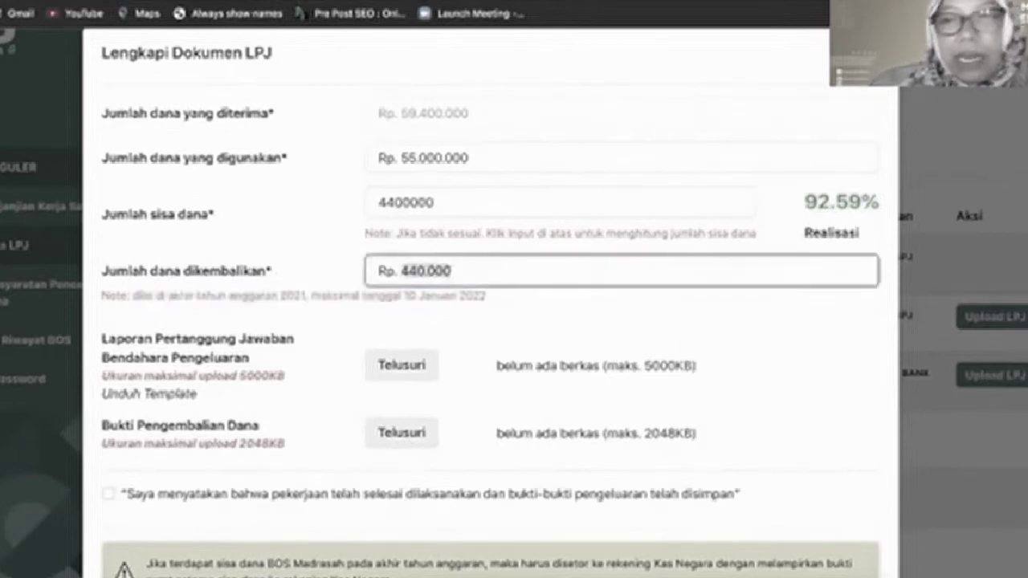
text(0)
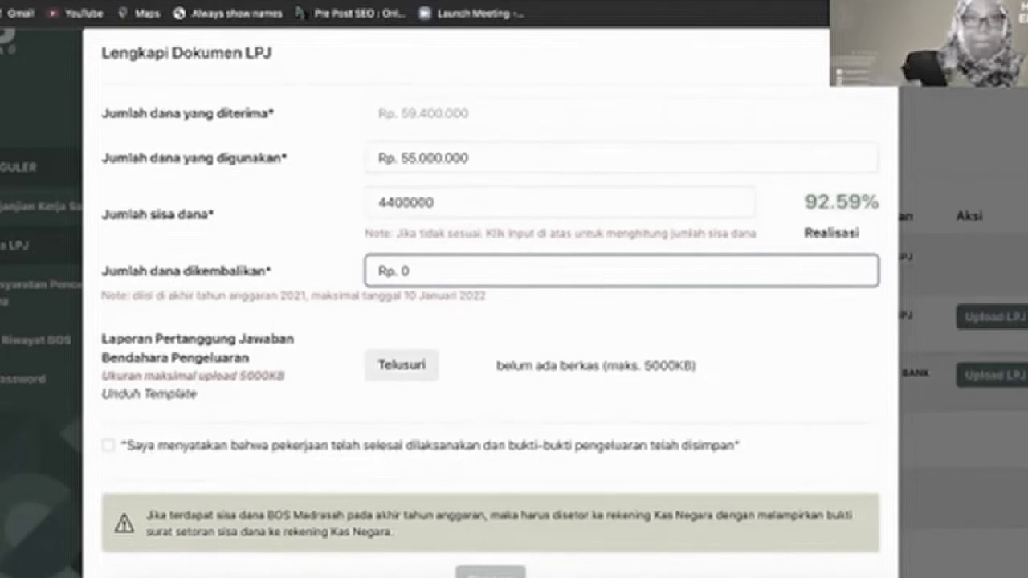
Step: Restart with a blank LPJ form for BOS 2021 Tahapan 2 and set Jumlah dana yang digunakan to Rp. 50.000.000
click(914, 392)
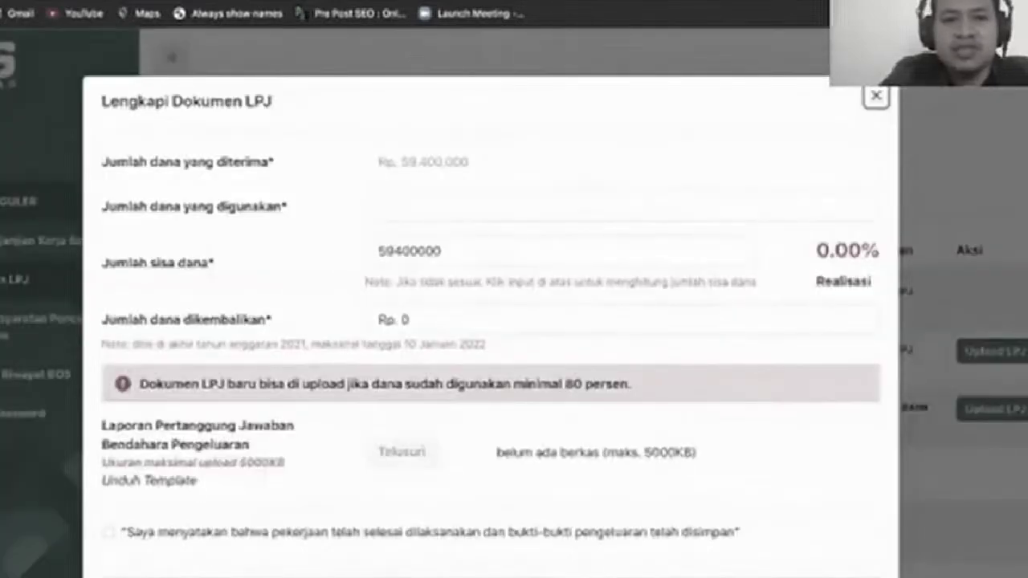
click(501, 210)
text(50000000)
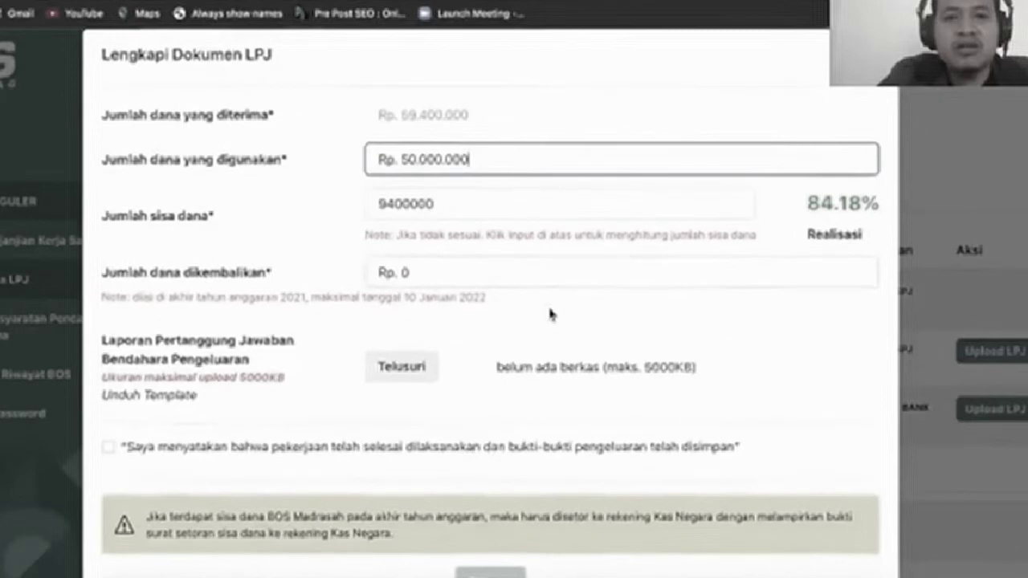
Step: Attach sample.pdf as the Laporan Pertanggung Jawaban Bendahara Pengeluaran document
scroll(455, 228, down, 1)
scroll(455, 227, down, 1)
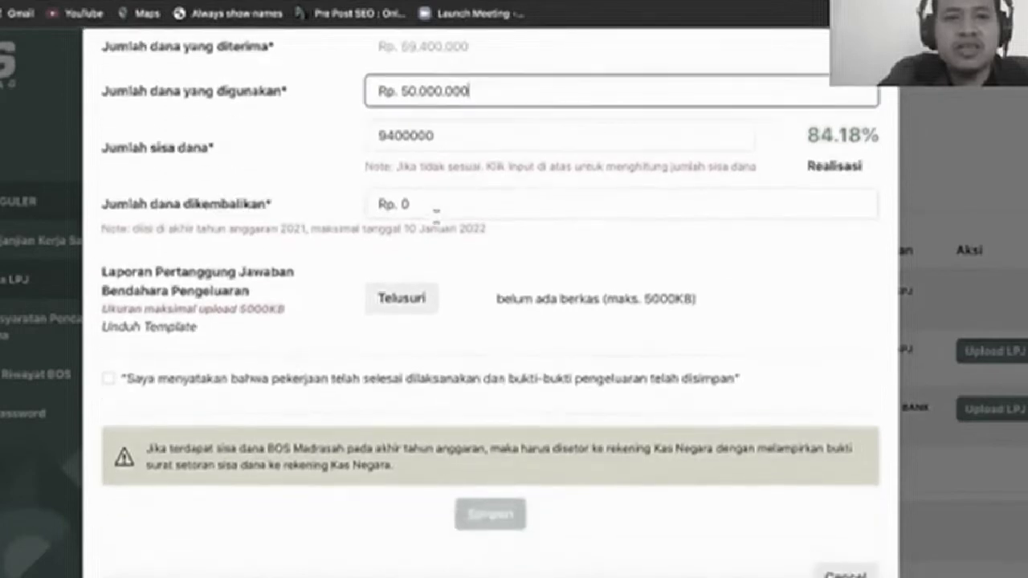
click(396, 309)
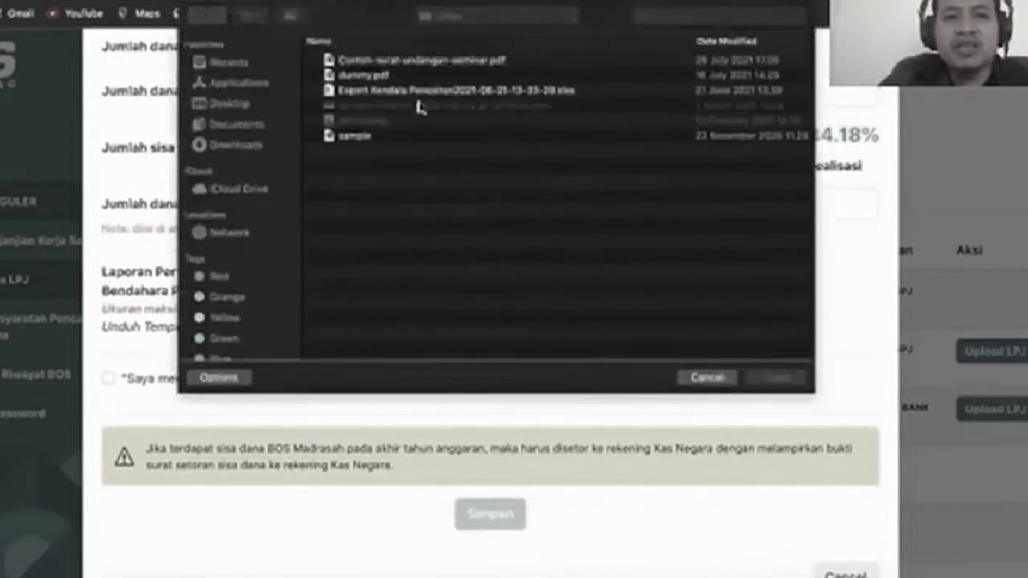
scroll(367, 149, right, 5)
scroll(372, 156, left, 5)
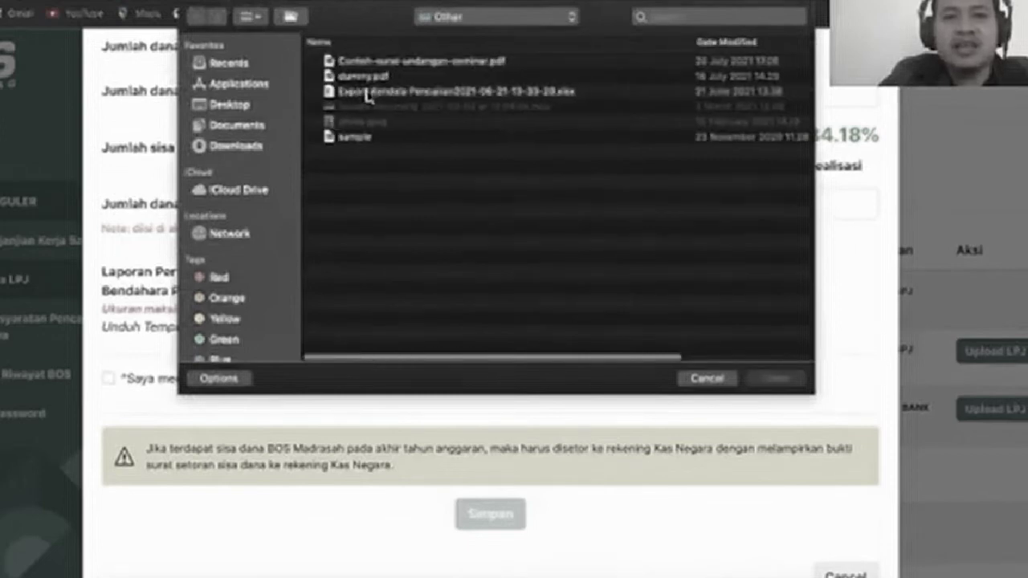
double_click(351, 138)
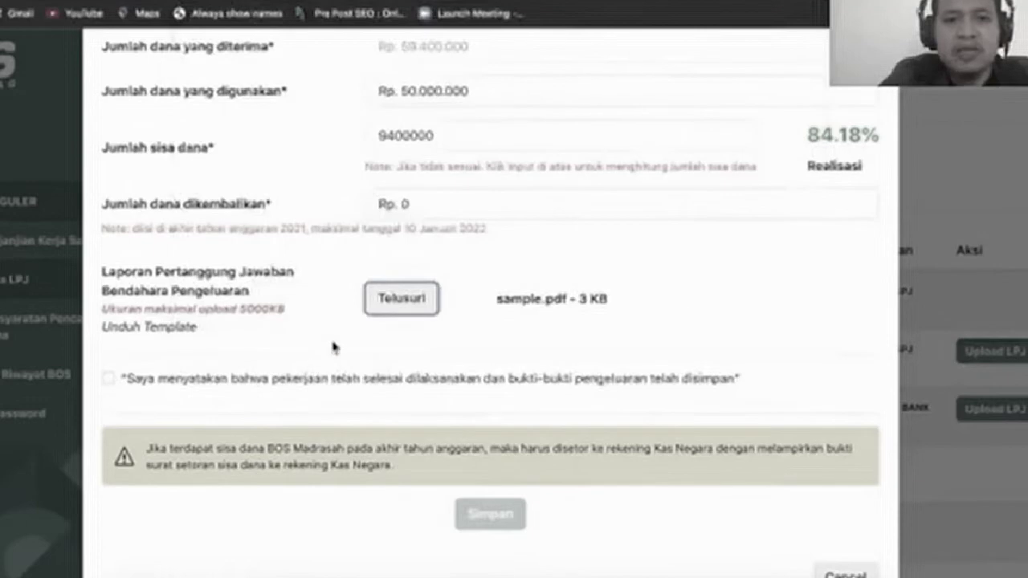
Step: Accept the declaration that the work is complete and expenditure proofs are kept, and save the LPJ to open its review summary
scroll(555, 313, down, 2)
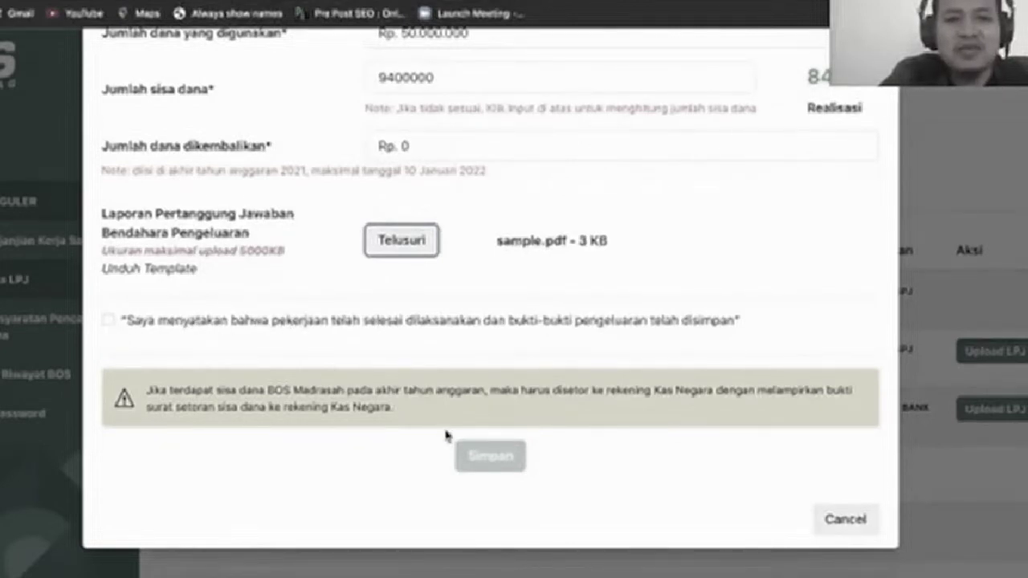
key(Tab)
key(space)
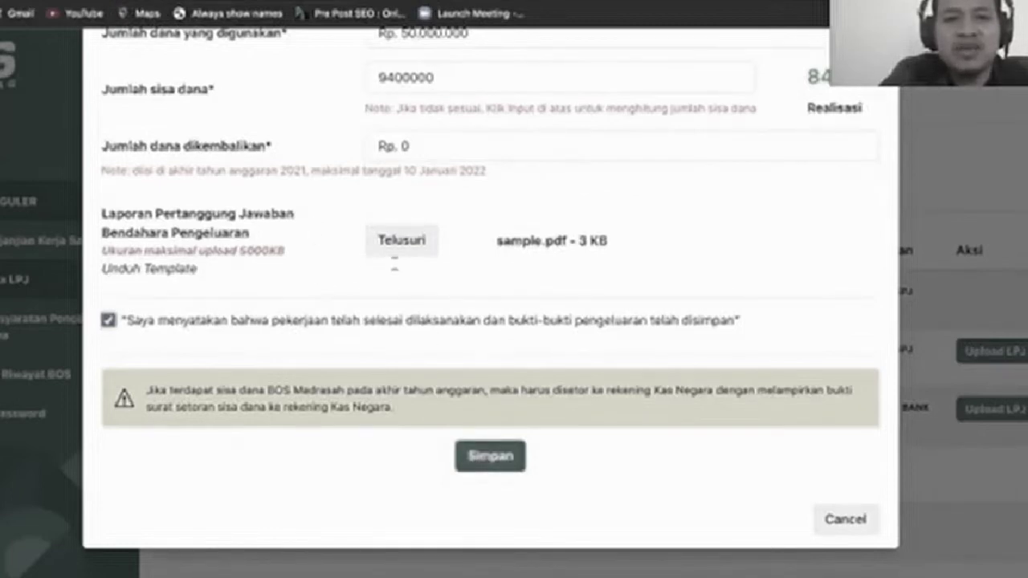
key(Return)
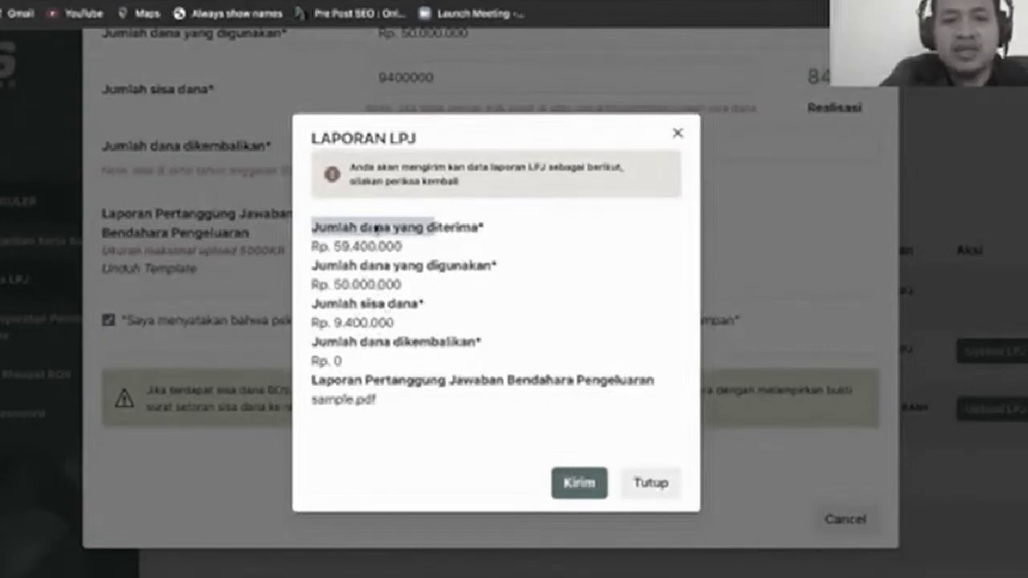
Step: Send the BOS 2021 Tahapan 2 LPJ and check its realisation percentage in the Data LPJ Madrasah table
click(584, 488)
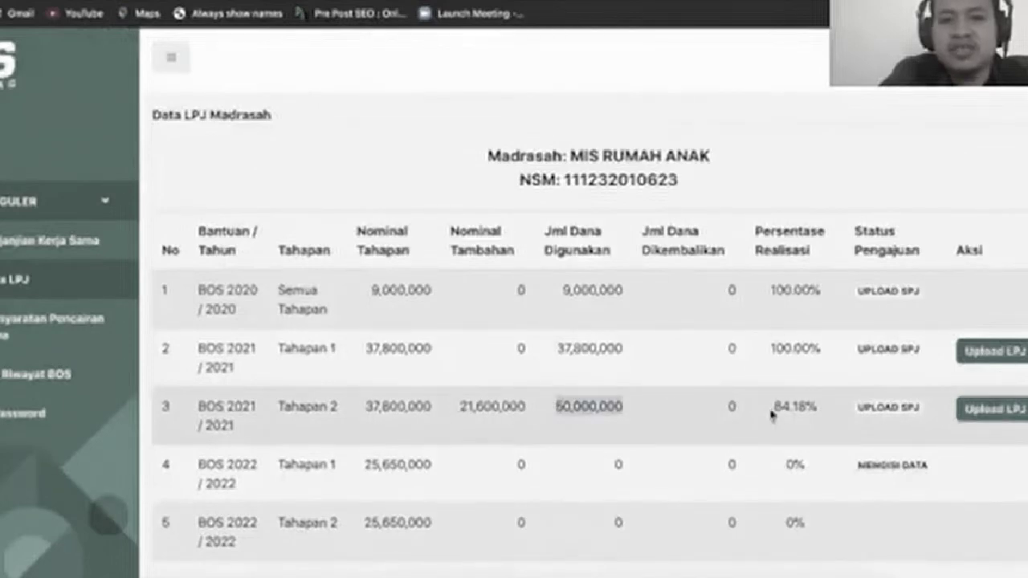
drag(831, 410, 736, 410)
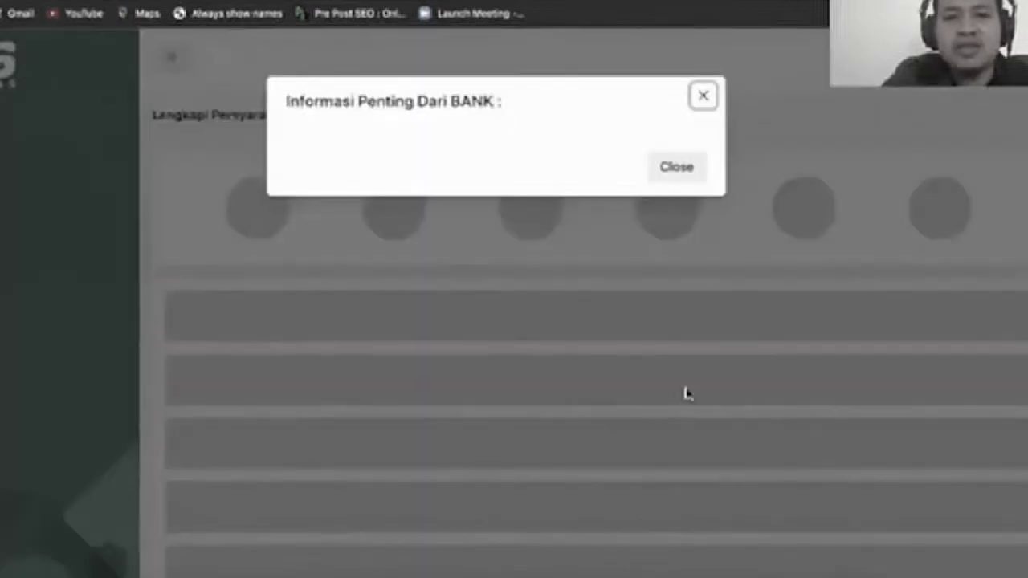
Step: Dismiss the bank notice and view the uploaded Surat Permohonan Penyaluran Dana Tahap 1 file among the BOS 2022 requirements
click(697, 370)
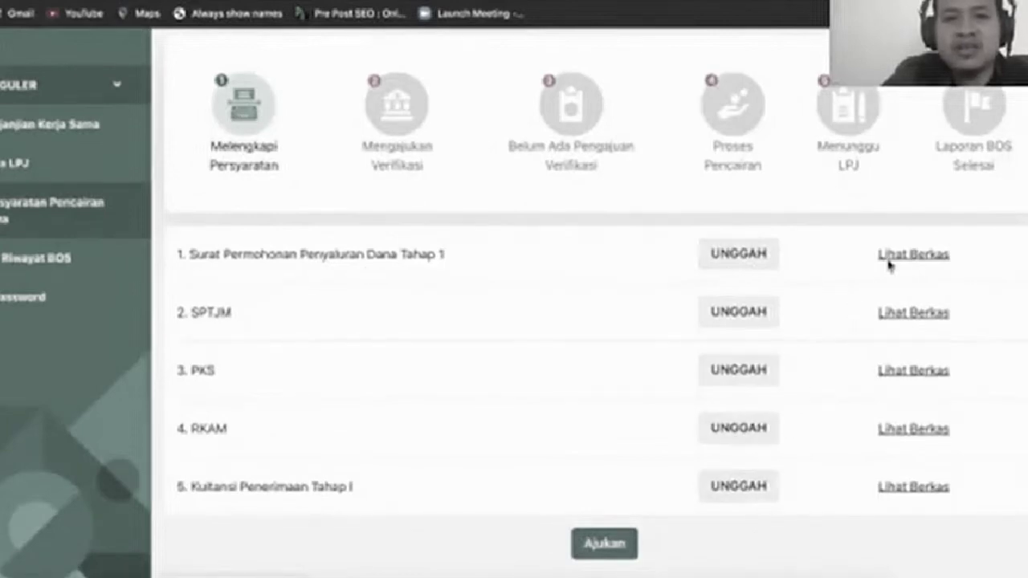
scroll(515, 249, up, 1)
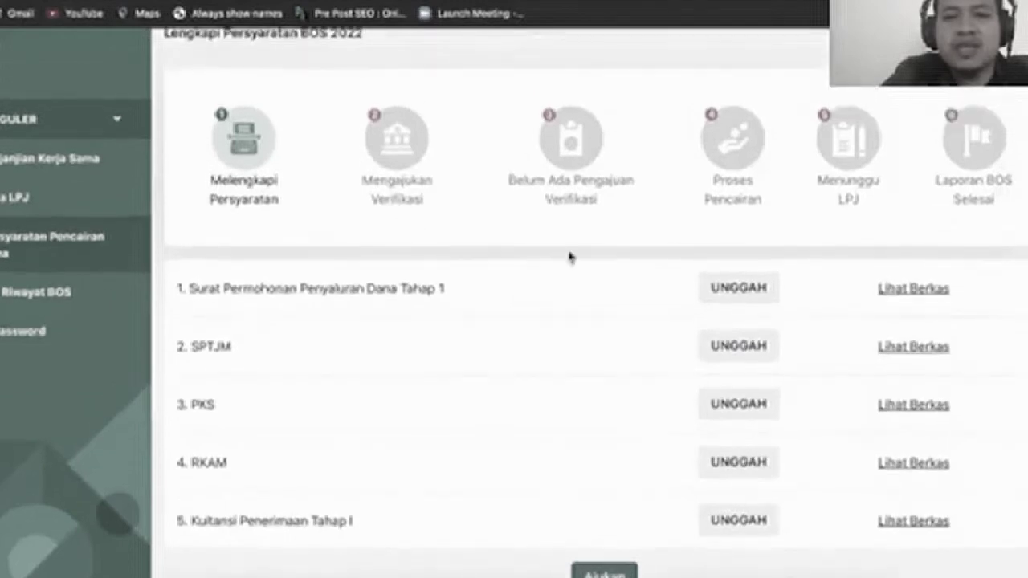
click(929, 292)
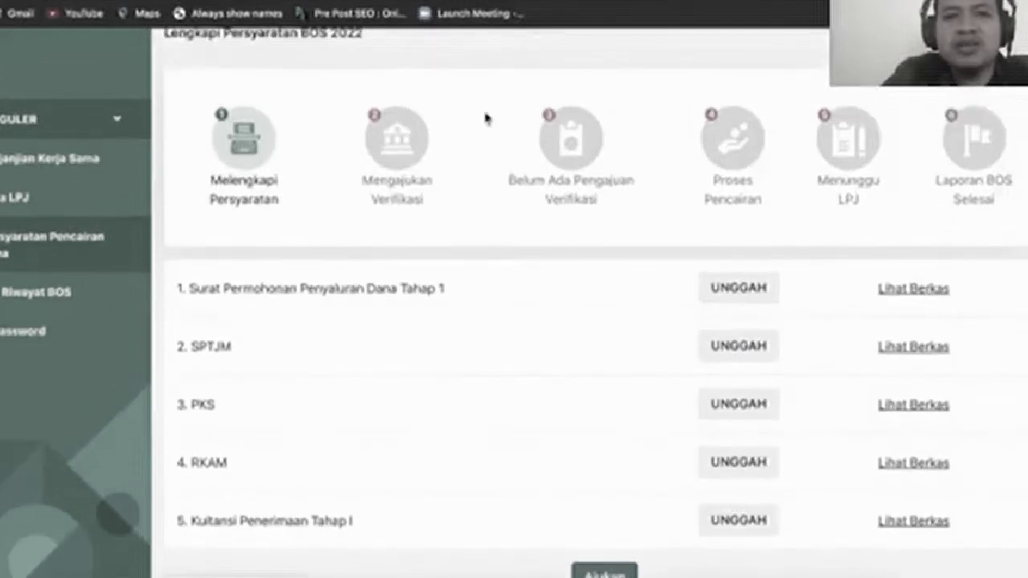
scroll(440, 201, down, 5)
scroll(496, 321, up, 5)
key(ctrl+w)
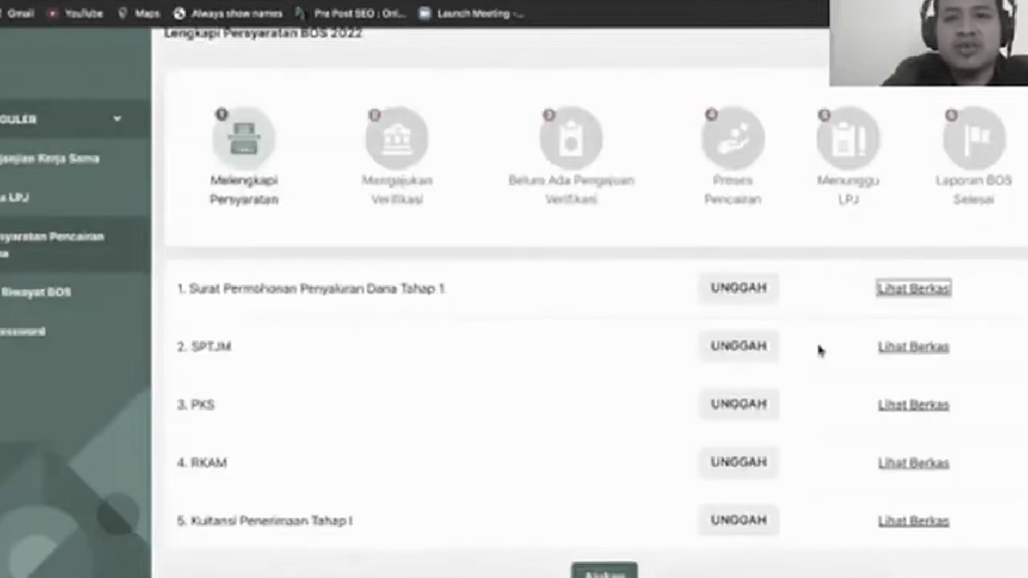
Step: Cancel the requirement file upload, submit the BOS 2022 disbursement requirements for verification and dismiss the bank notice
scroll(892, 266, down, 1)
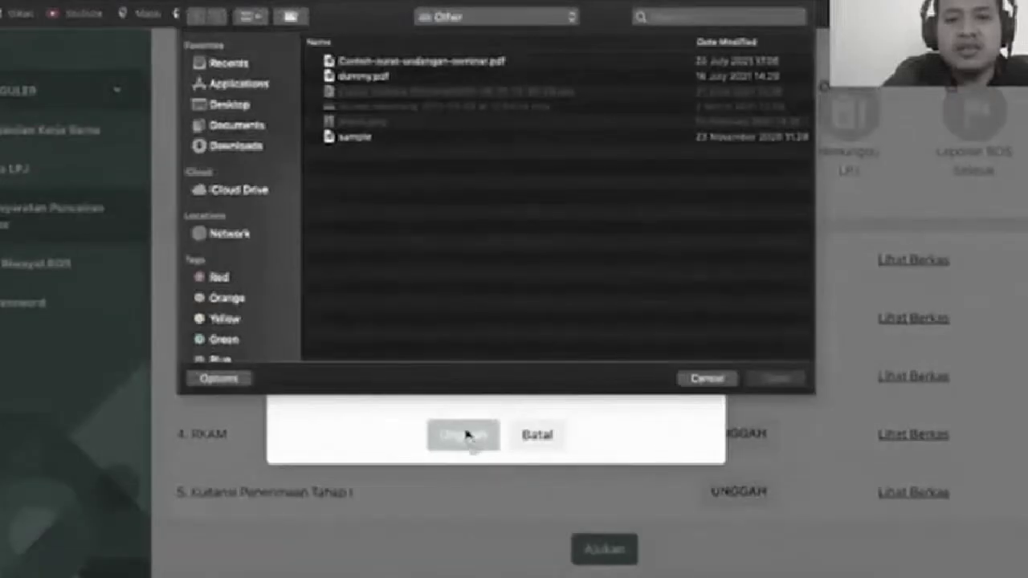
click(707, 377)
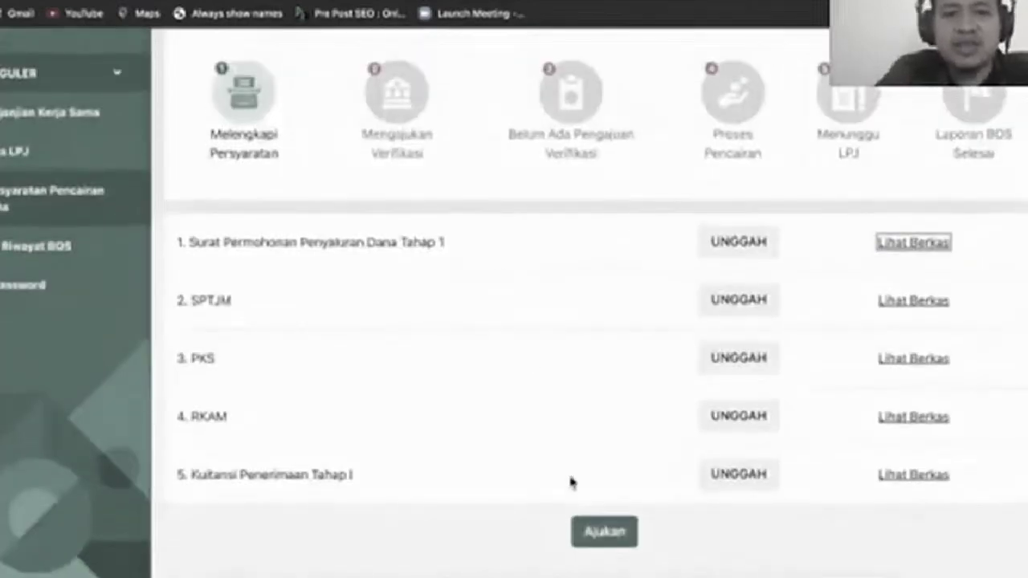
click(615, 544)
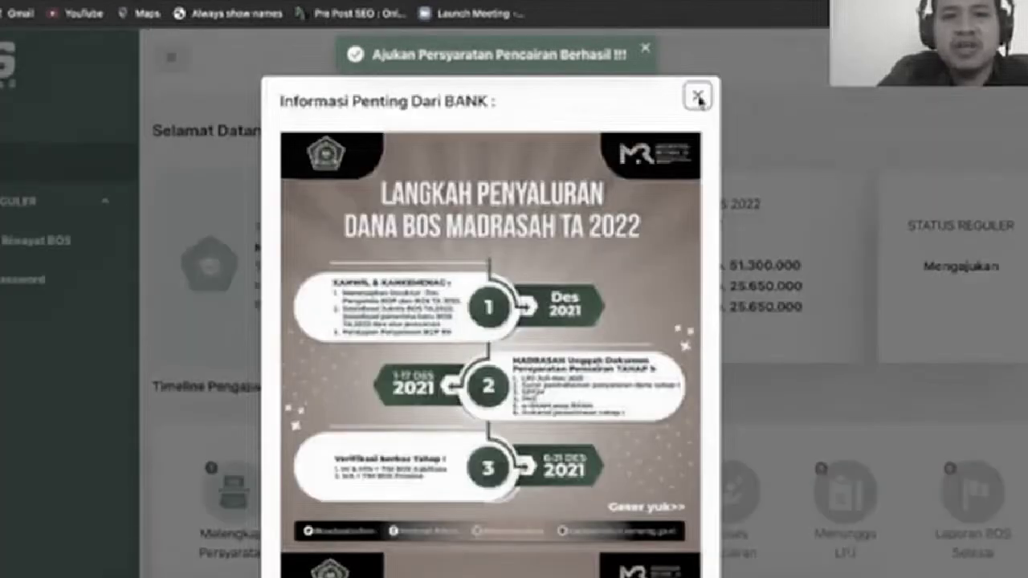
triple_click(695, 97)
Step: Check the Timeline Pengajuan BOS Reguler and the madrasah's NSM on the operator dashboard
scroll(557, 466, down, 2)
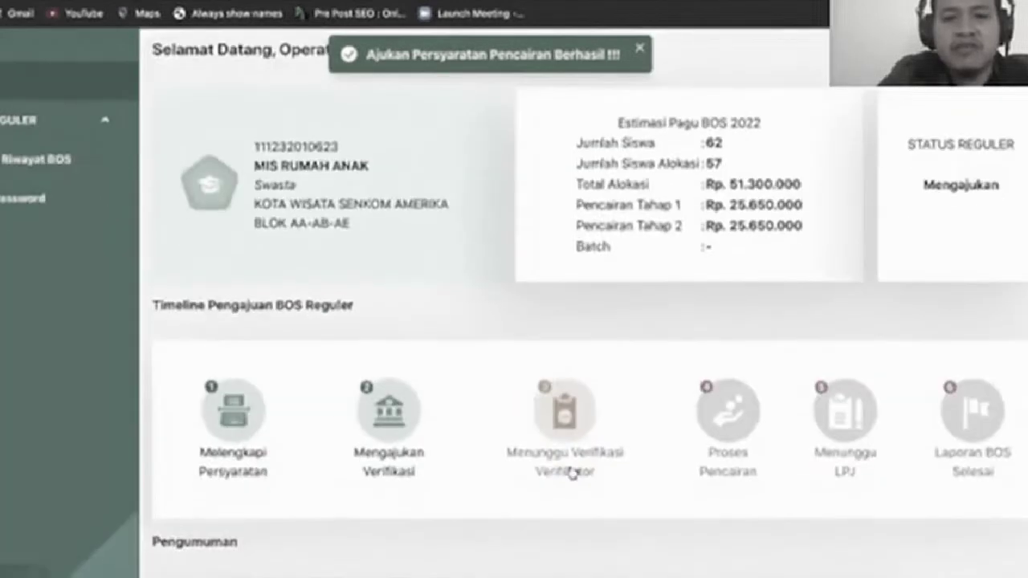
scroll(607, 488, down, 1)
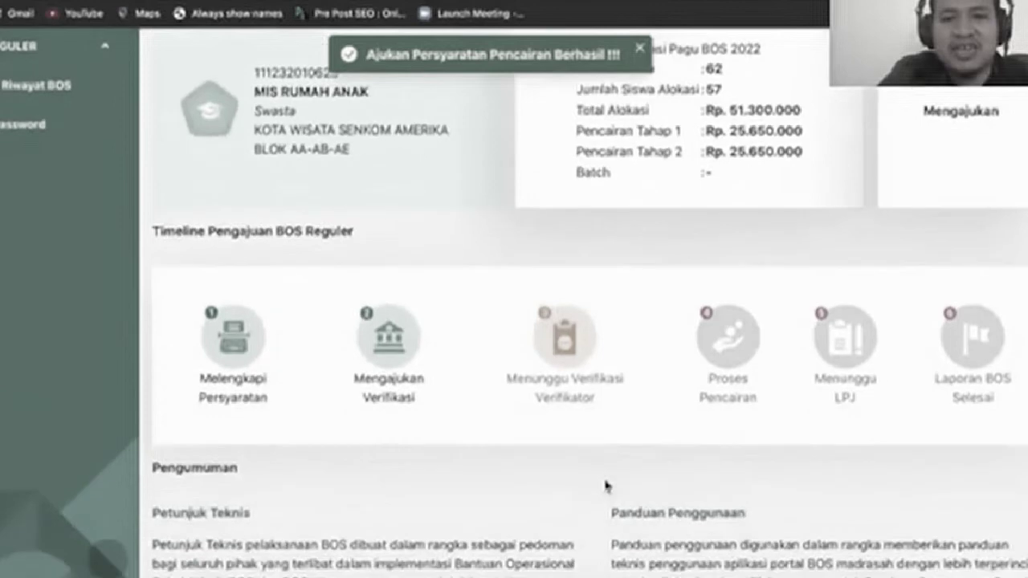
scroll(607, 487, up, 3)
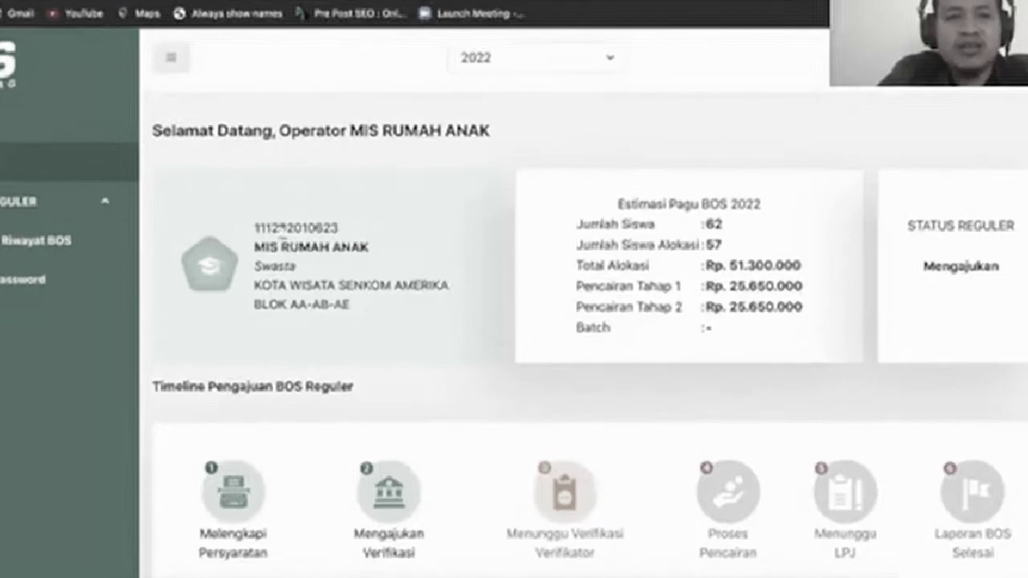
drag(281, 228, 309, 226)
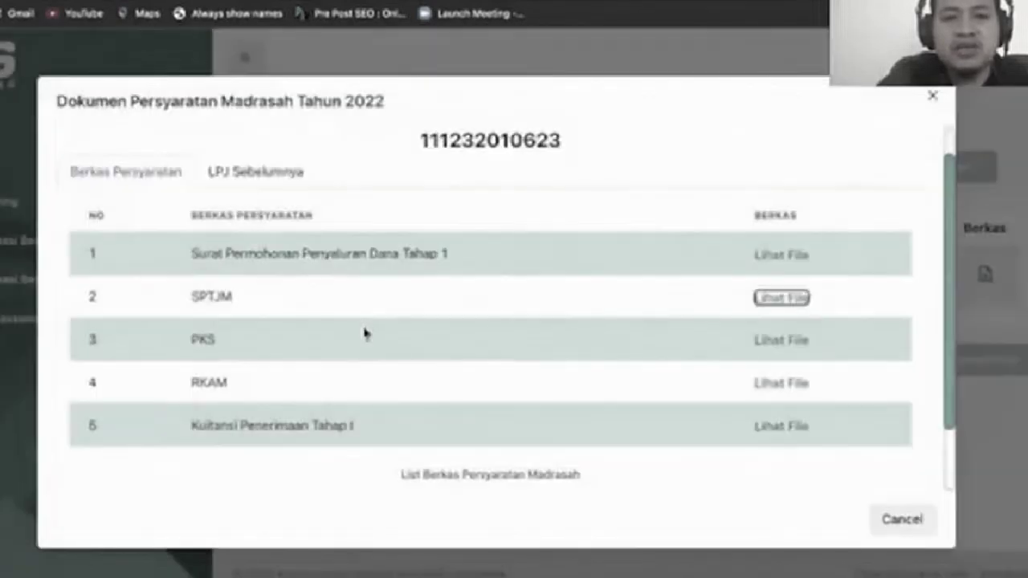
Step: Review the LPJ Sebelumnya section of the madrasah's 2022 requirement documents and return to Berkas Persyaratan
scroll(153, 229, up, 1)
scroll(137, 217, up, 1)
click(249, 207)
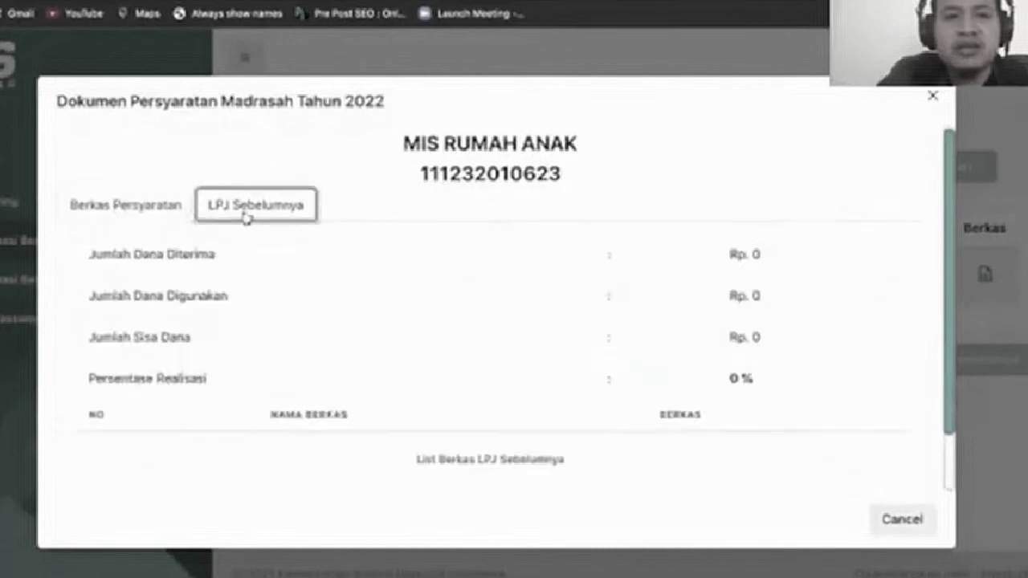
scroll(142, 217, down, 1)
scroll(161, 219, up, 1)
scroll(161, 219, up, 1)
click(126, 204)
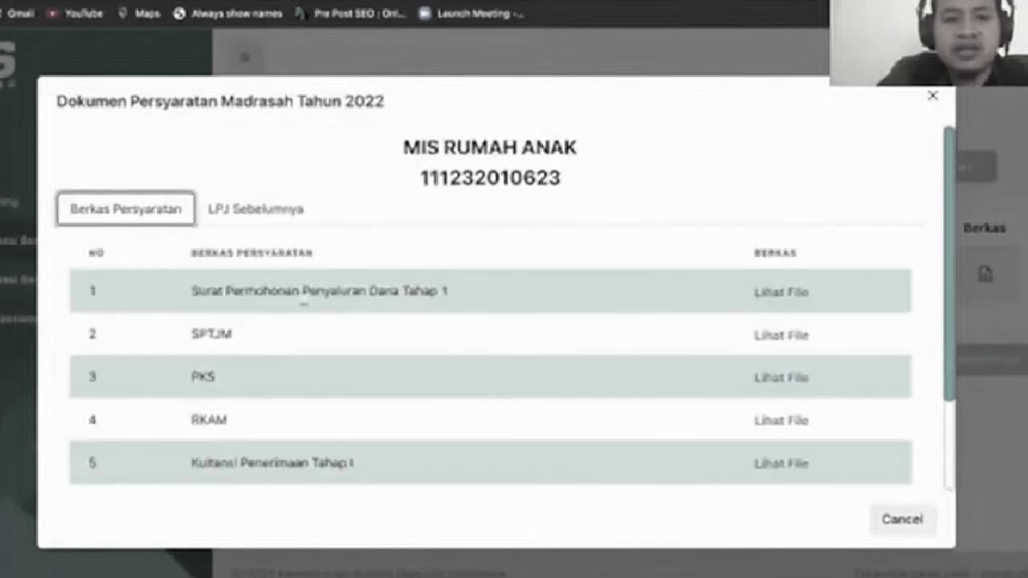
Step: Look through the madrasah's submitted requirement files, from Surat Permohonan to Kuitansi Penerimaan Tahap I, and the available verification decisions
scroll(294, 269, down, 2)
scroll(277, 233, down, 1)
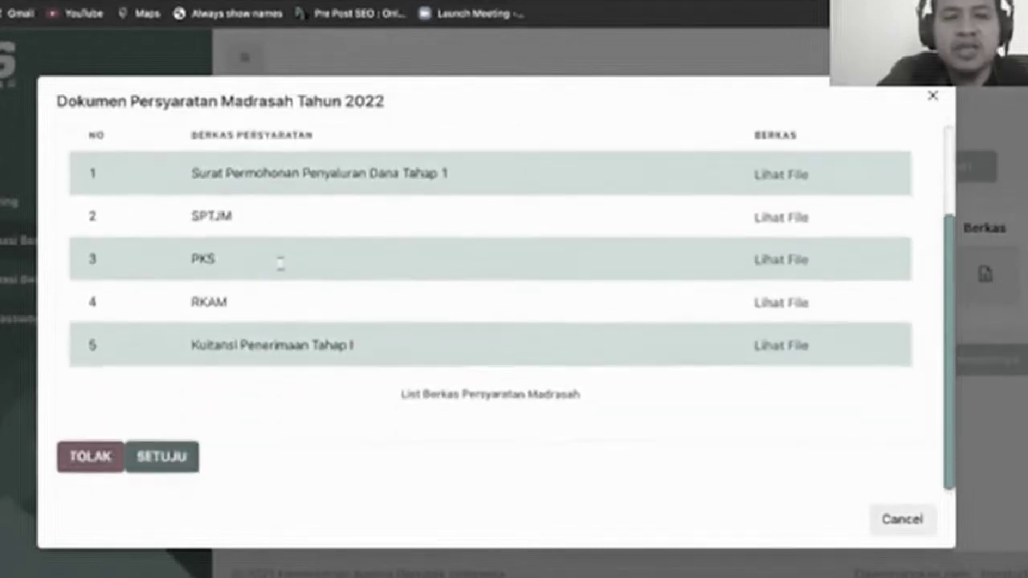
scroll(289, 285, up, 2)
scroll(294, 307, down, 2)
scroll(292, 313, up, 1)
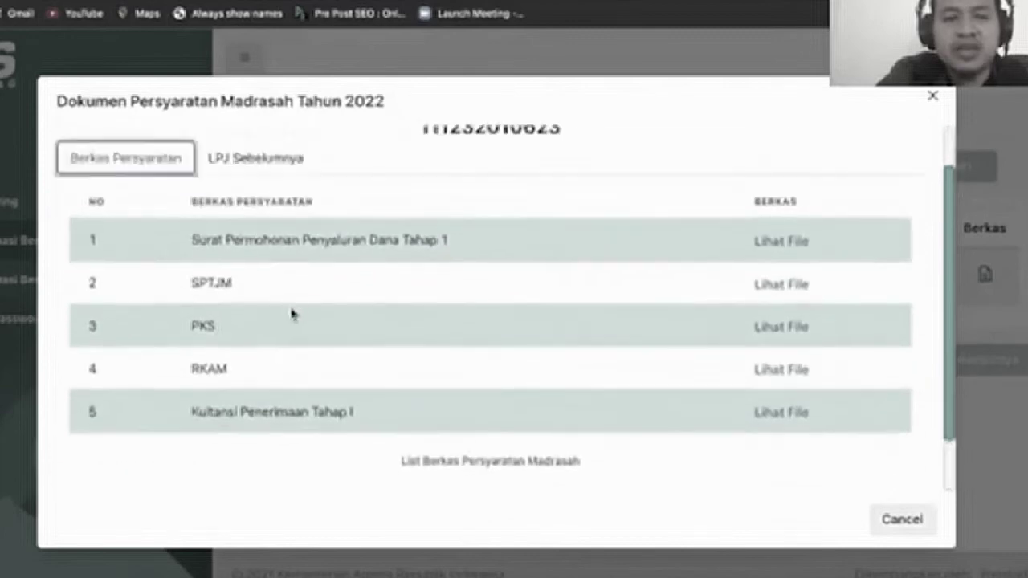
scroll(241, 362, down, 1)
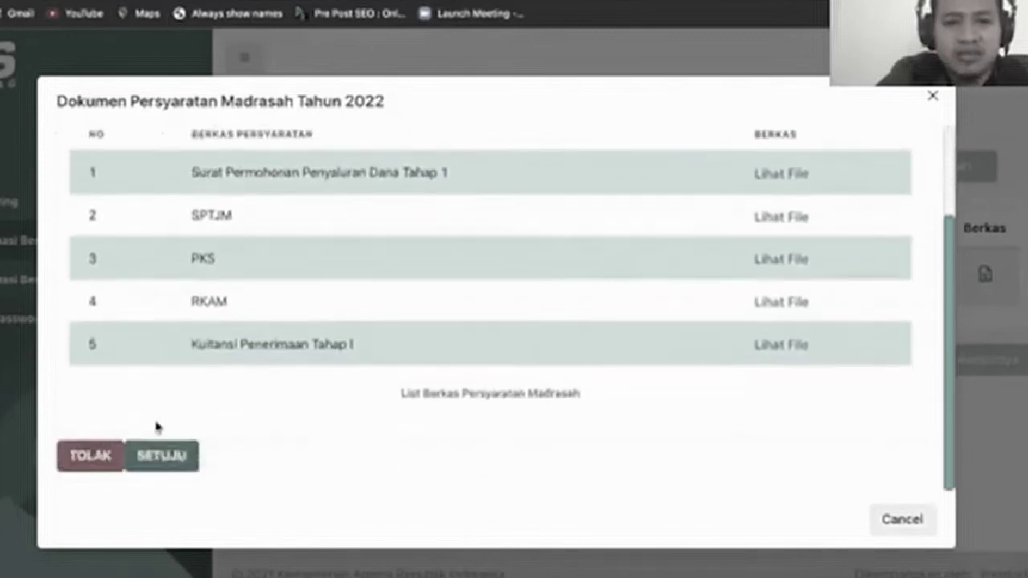
scroll(452, 471, up, 1)
scroll(442, 437, up, 1)
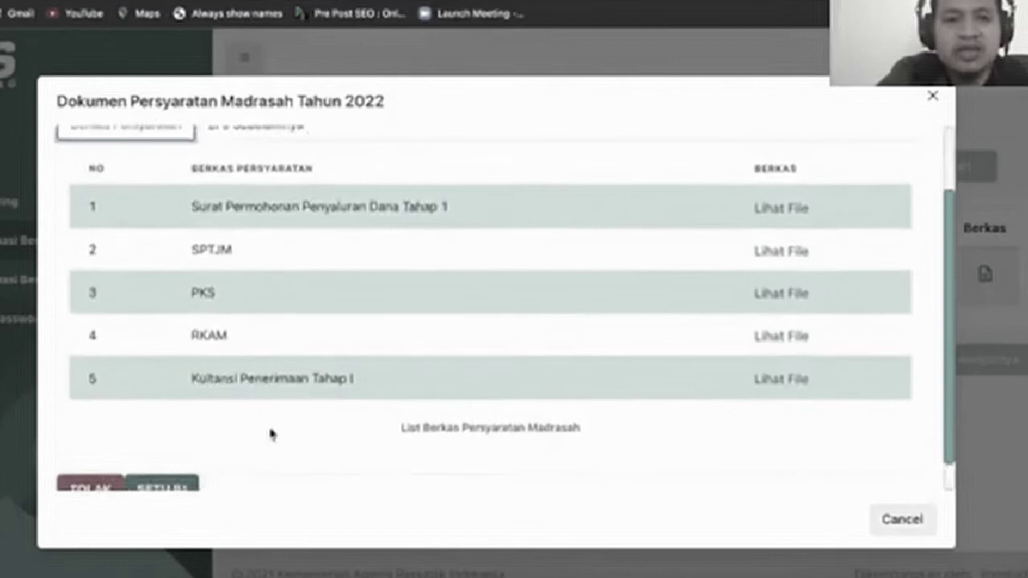
scroll(200, 454, down, 1)
click(179, 456)
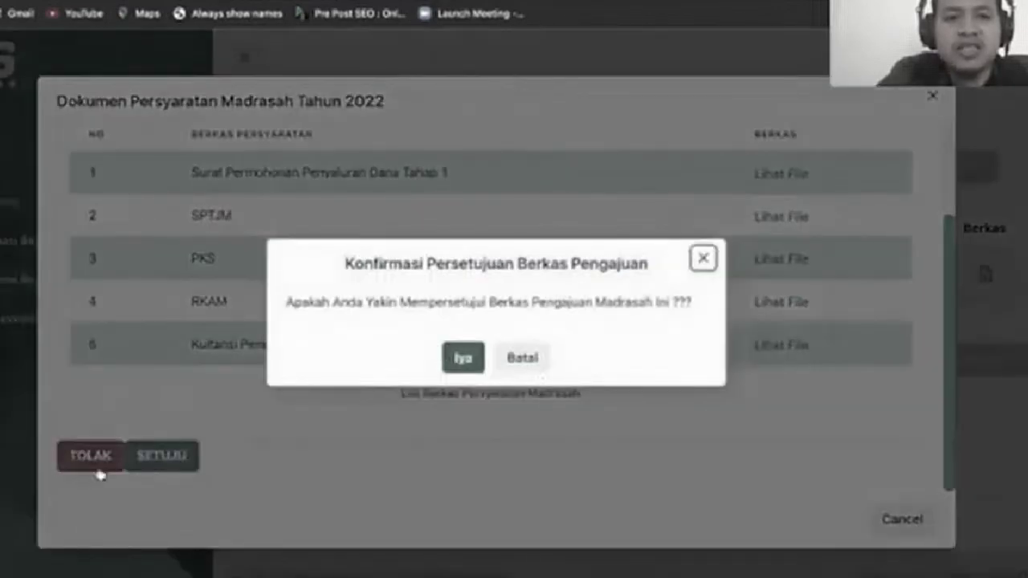
key(Tab)
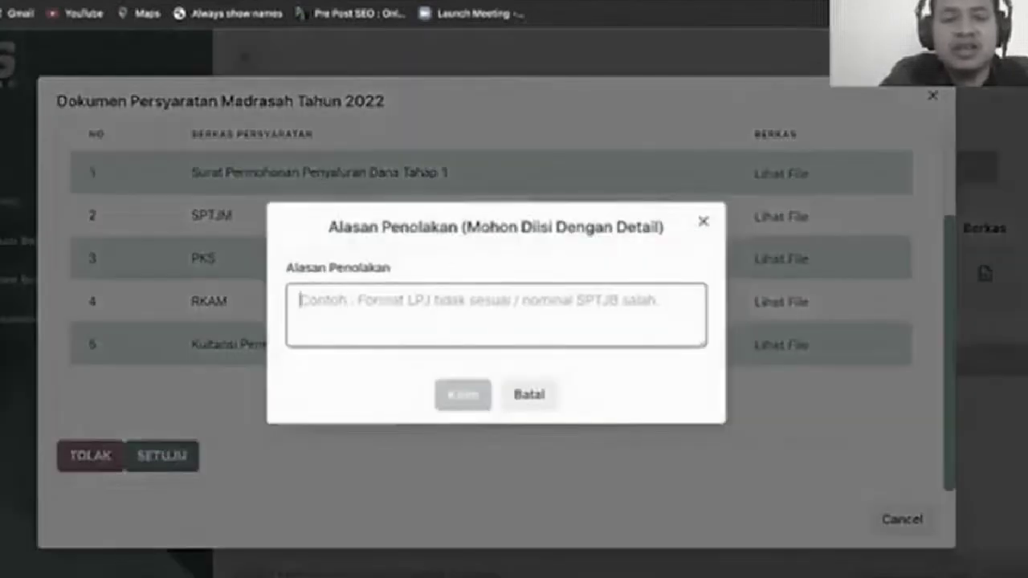
text(- Lp)
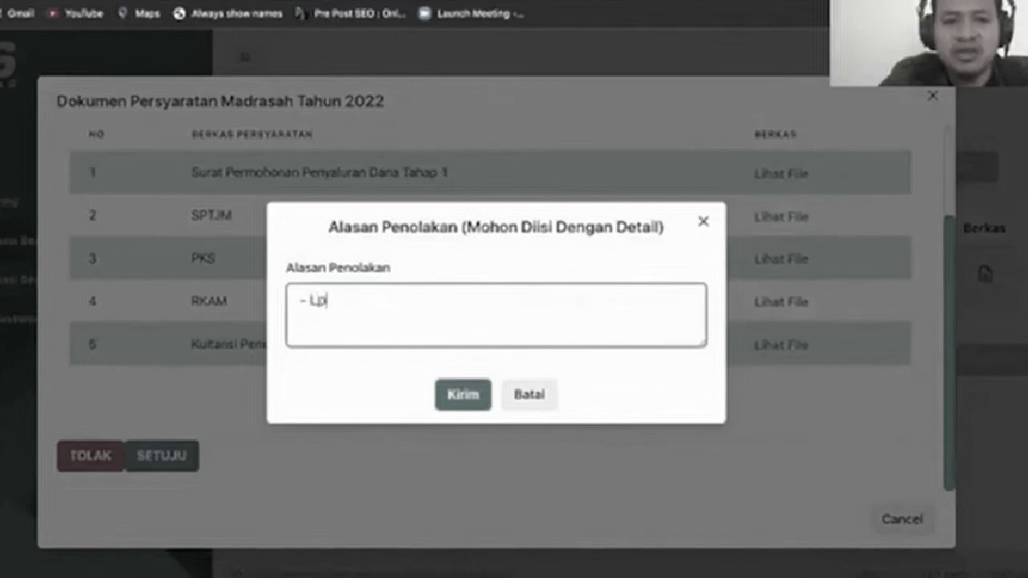
key(BackSpace)
key(BackSpace)
key(BackSpace)
key(BackSpace)
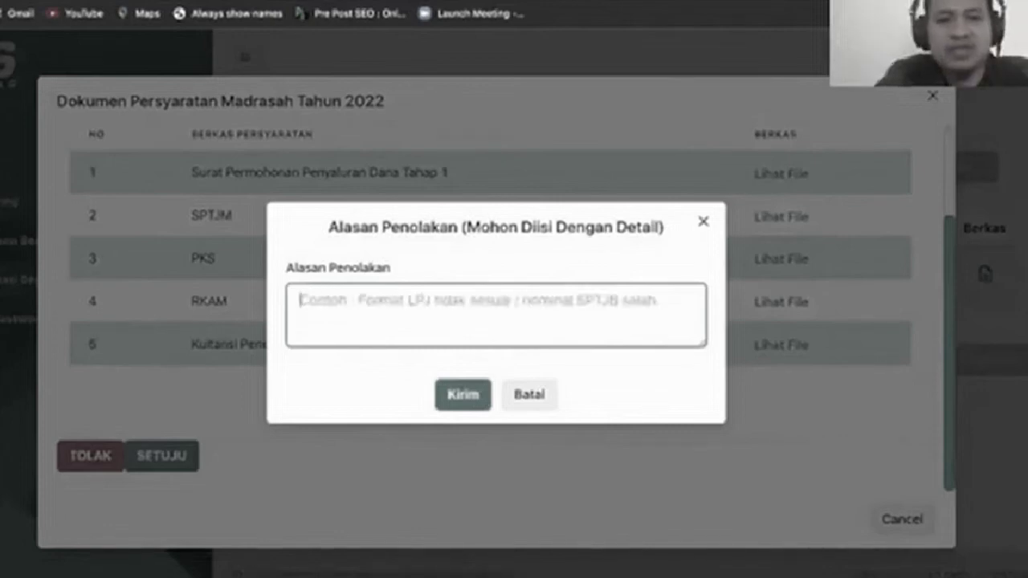
key(Tab)
key(Tab)
key(Return)
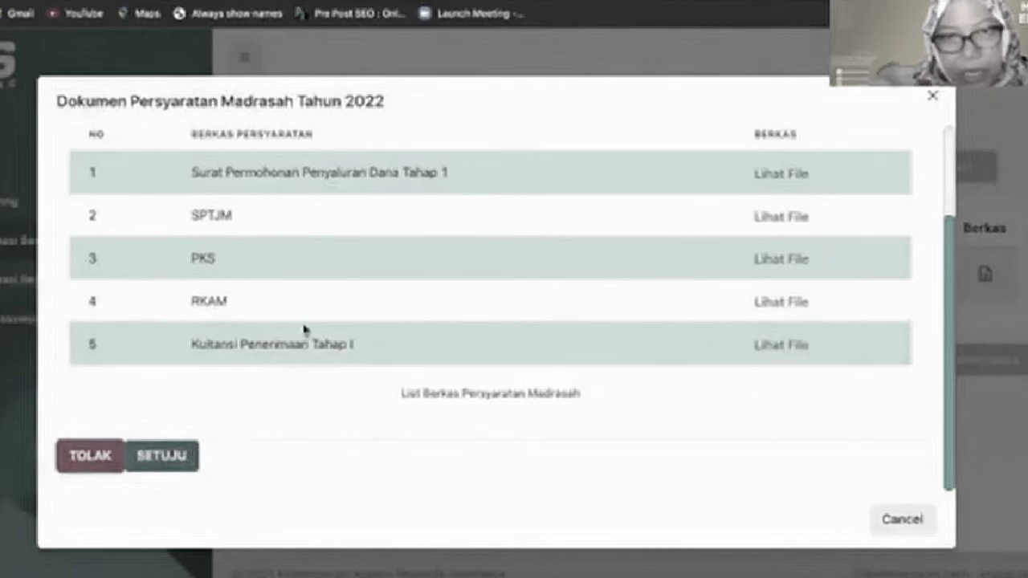
Step: Examine the previous LPJ's fund amounts, realisation percentage and file list in the madrasah's documents, and go back to Berkas Persyaratan
scroll(304, 319, up, 3)
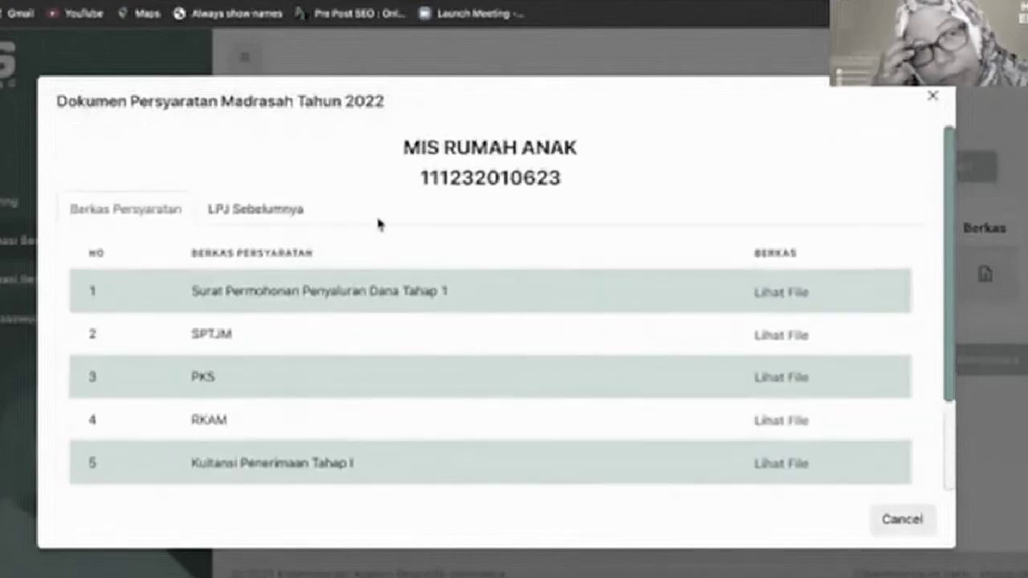
scroll(379, 233, down, 1)
scroll(301, 204, down, 1)
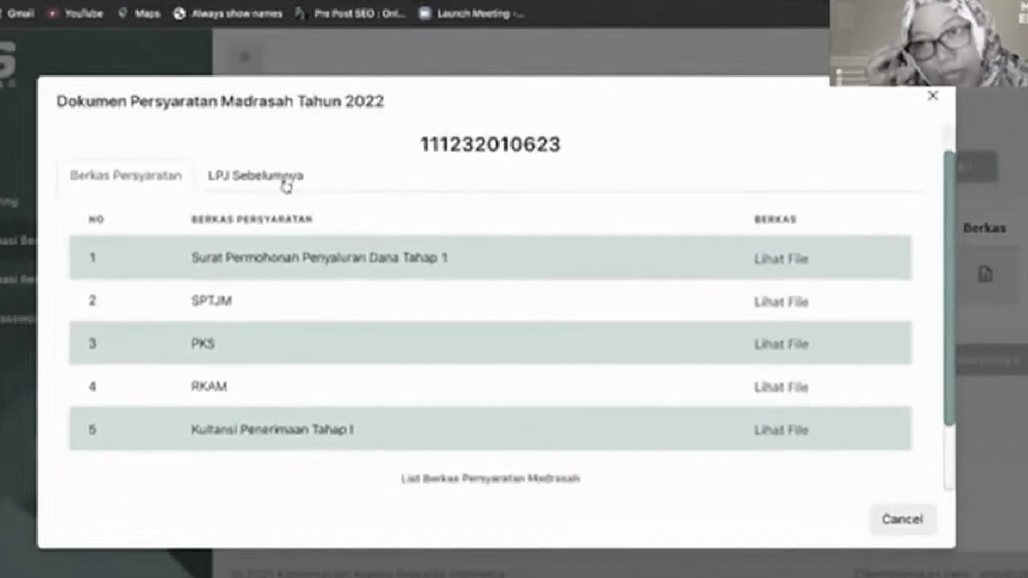
click(286, 184)
scroll(384, 369, down, 2)
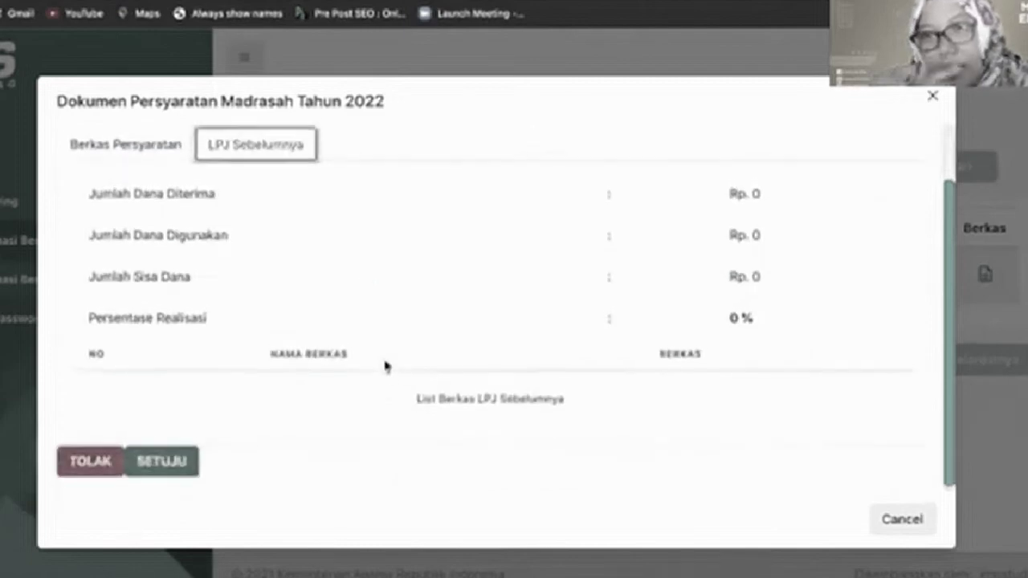
scroll(482, 368, up, 1)
scroll(443, 413, up, 3)
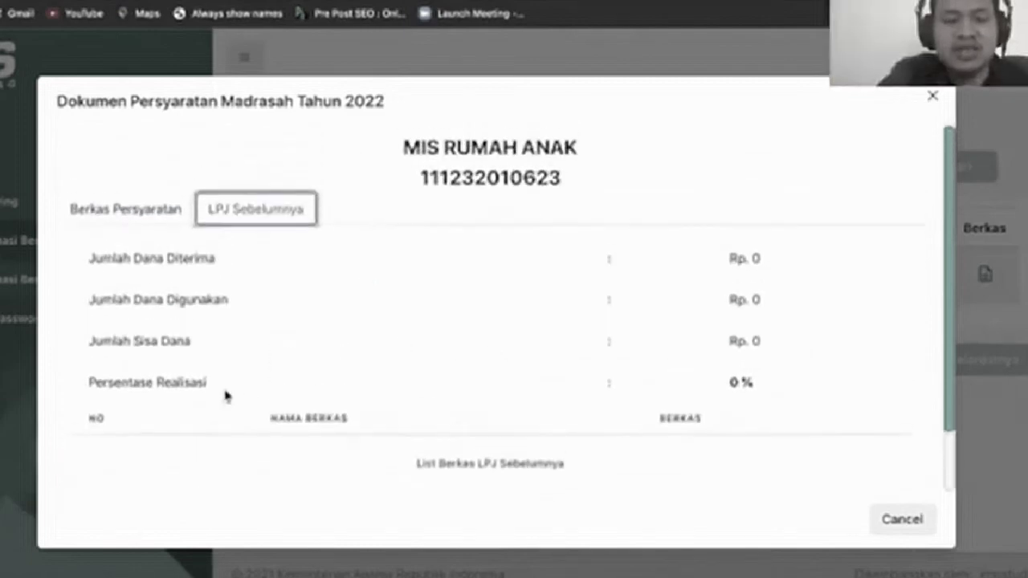
scroll(157, 306, down, 3)
scroll(140, 221, up, 3)
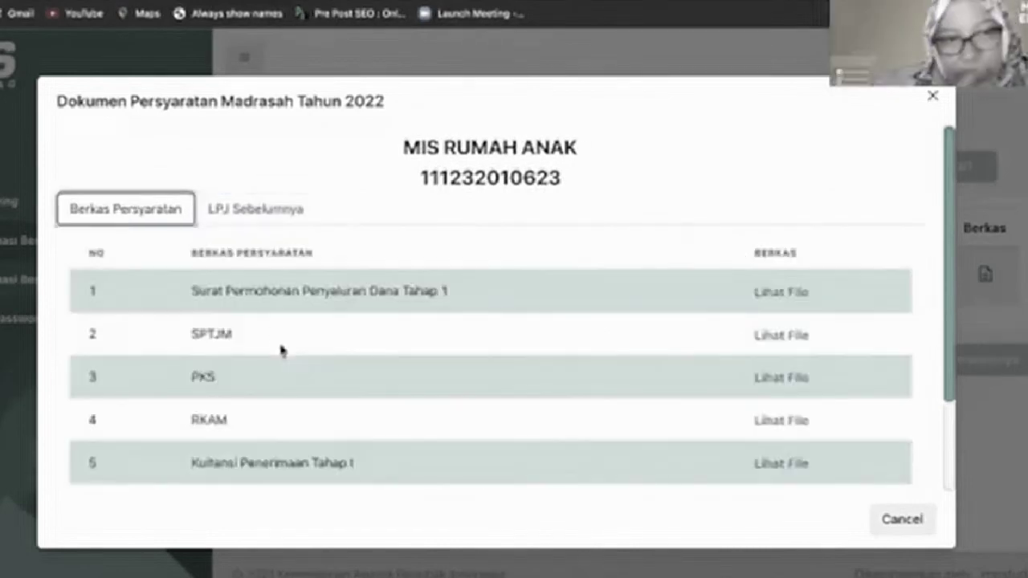
Step: Approve the madrasah's 2022 submission files and confirm the approval
scroll(281, 340, down, 3)
click(175, 456)
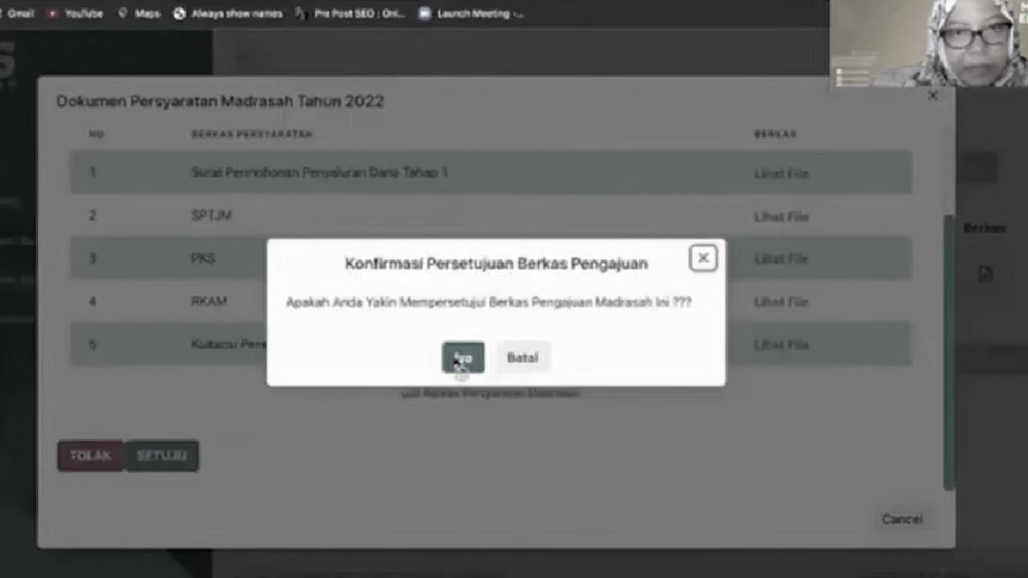
click(462, 358)
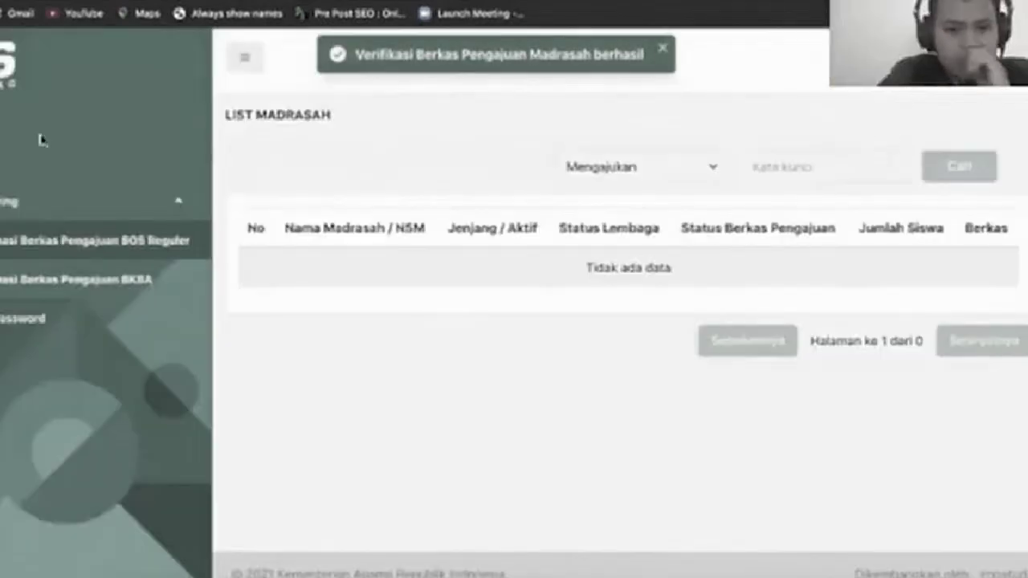
Step: Check the Status Reguler and submission timeline on the madrasah operator's dashboard, and log out of the account
key(ctrl+Tab)
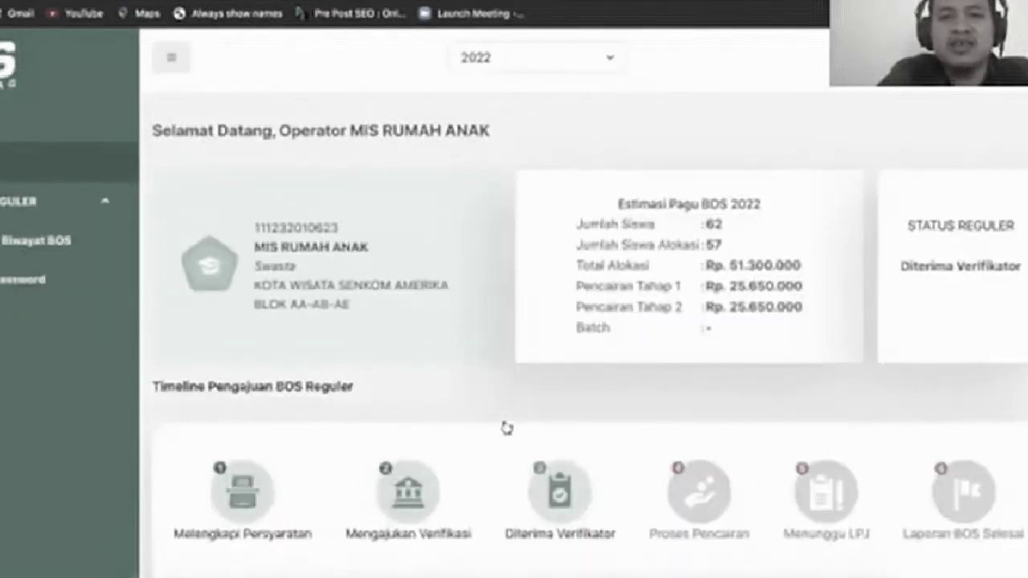
scroll(506, 427, down, 2)
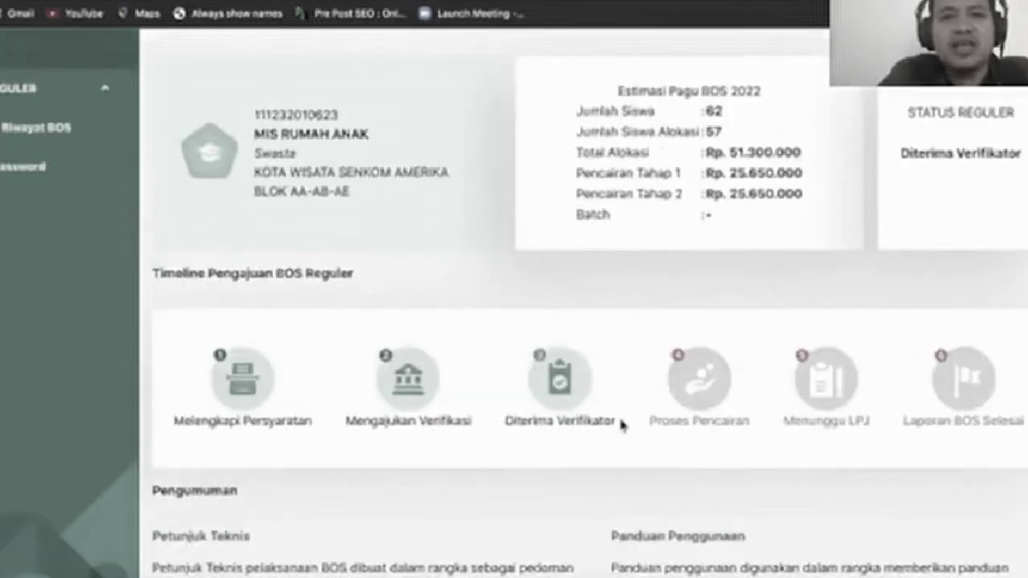
scroll(651, 278, up, 2)
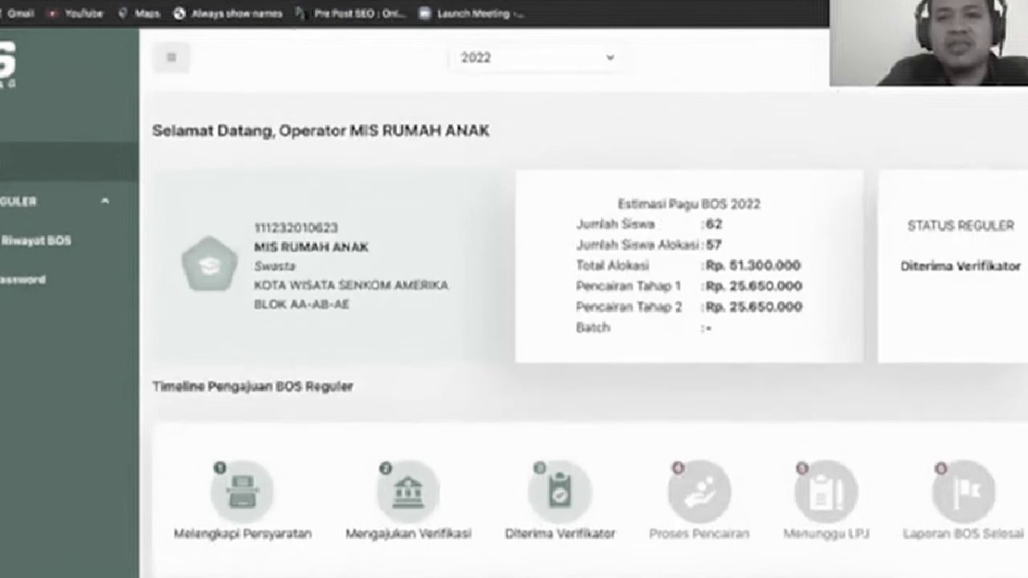
click(988, 58)
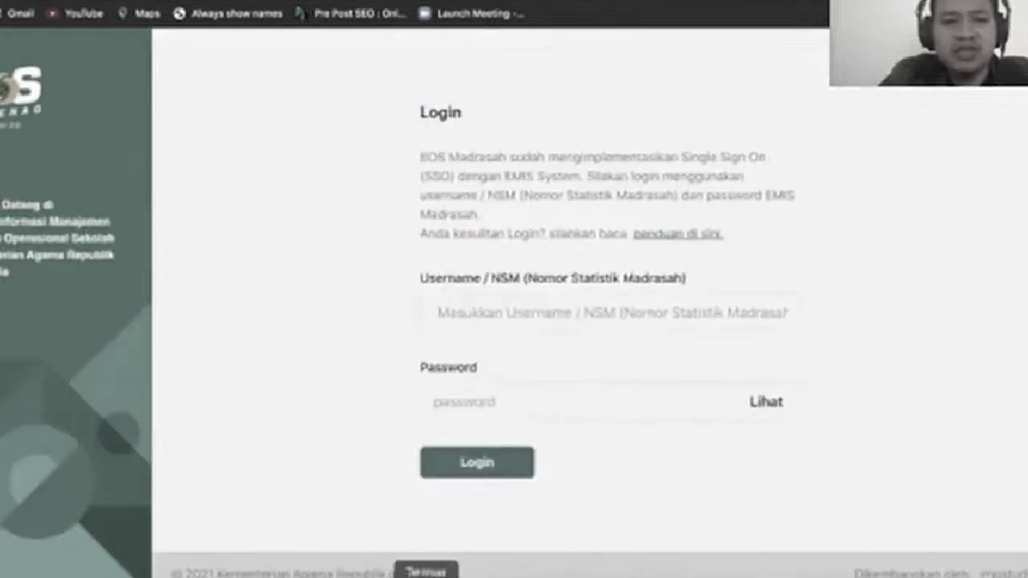
Step: Switch to the Discord madrasah-bos channel and copy the second sample account's NSM from the rkam list
key(super+Tab)
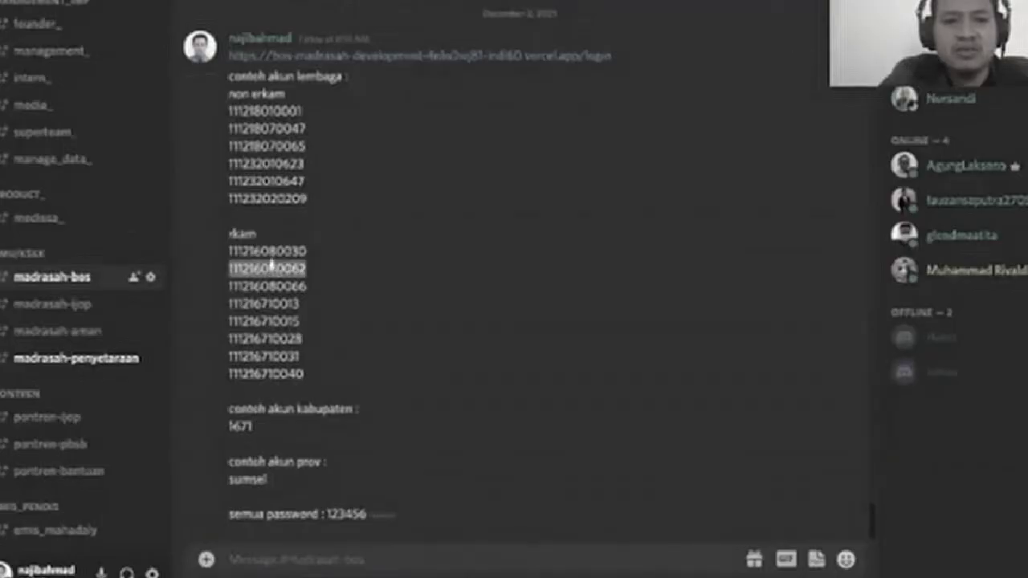
key(super+space)
key(Escape)
double_click(271, 268)
key(ctrl+c)
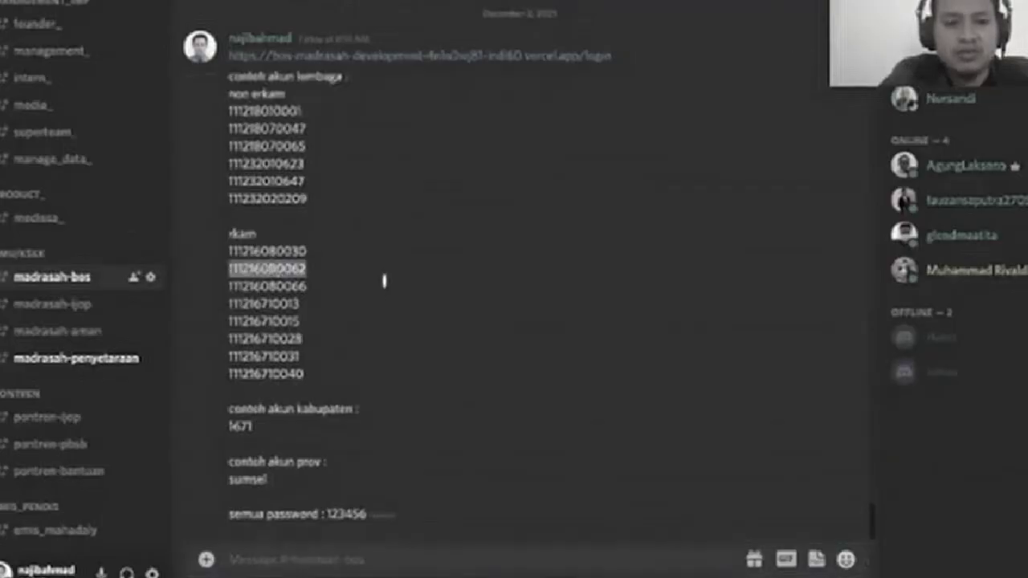
Step: Return to the BOS Madrasah login page in the browser and log in with the copied NSM and the account password
key(super+Tab)
click(473, 304)
key(ctrl+v)
key(Tab)
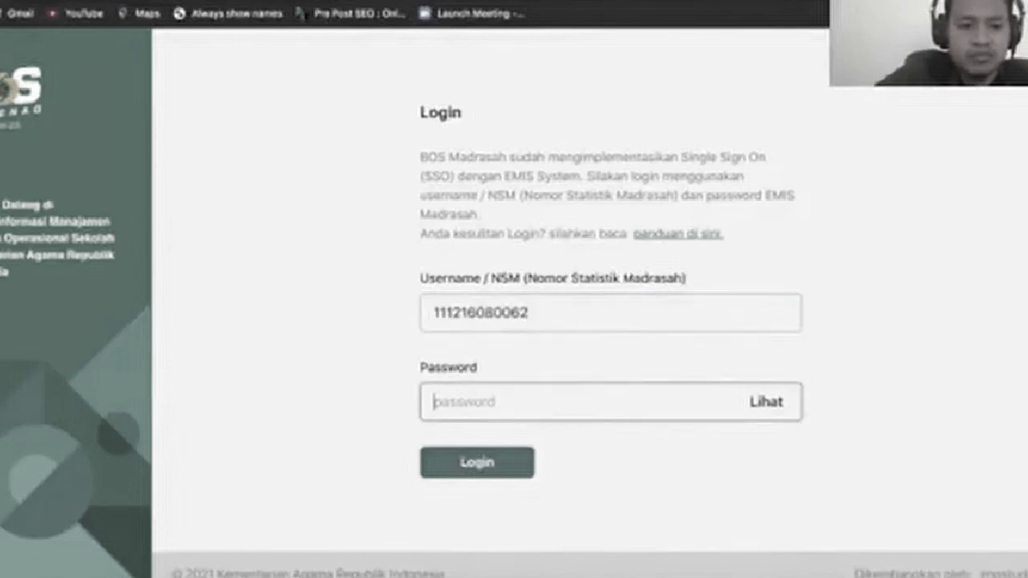
text(******)
key(Return)
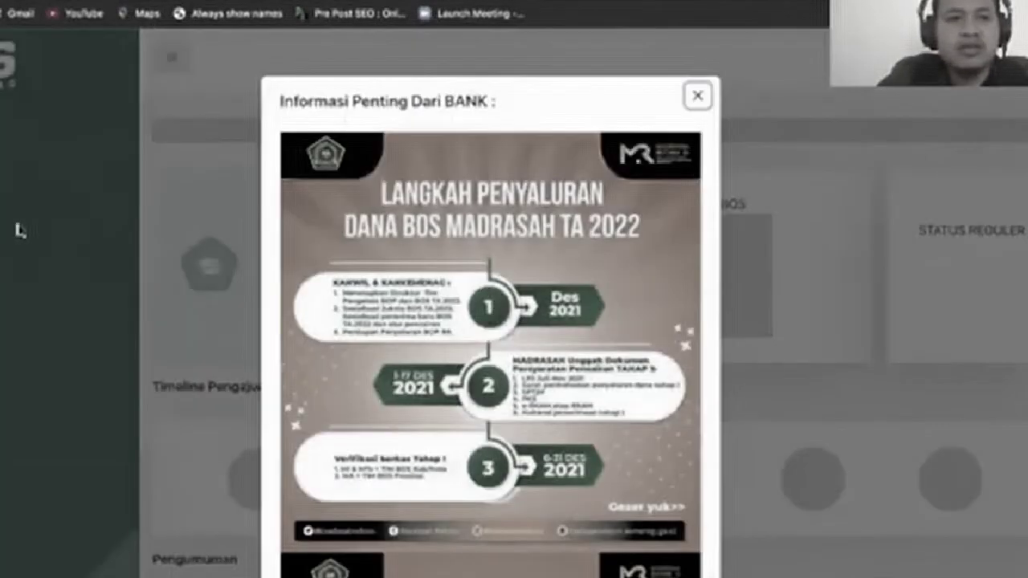
Step: Open the madrasah's LPJ data and pull the eRKAM data for BOS 2021 Tahapan 2, checking the used and returned funds
click(11, 305)
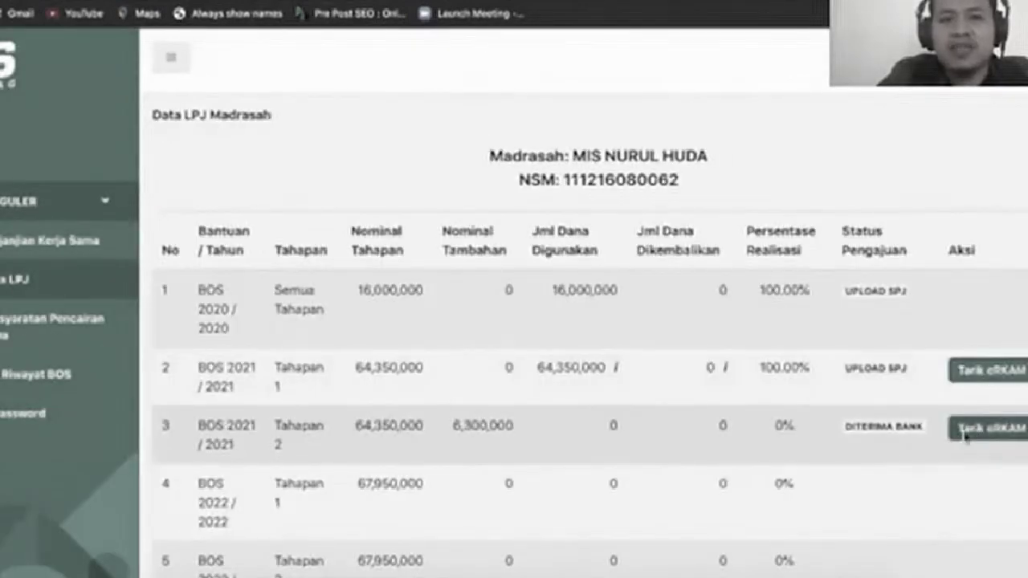
click(1004, 432)
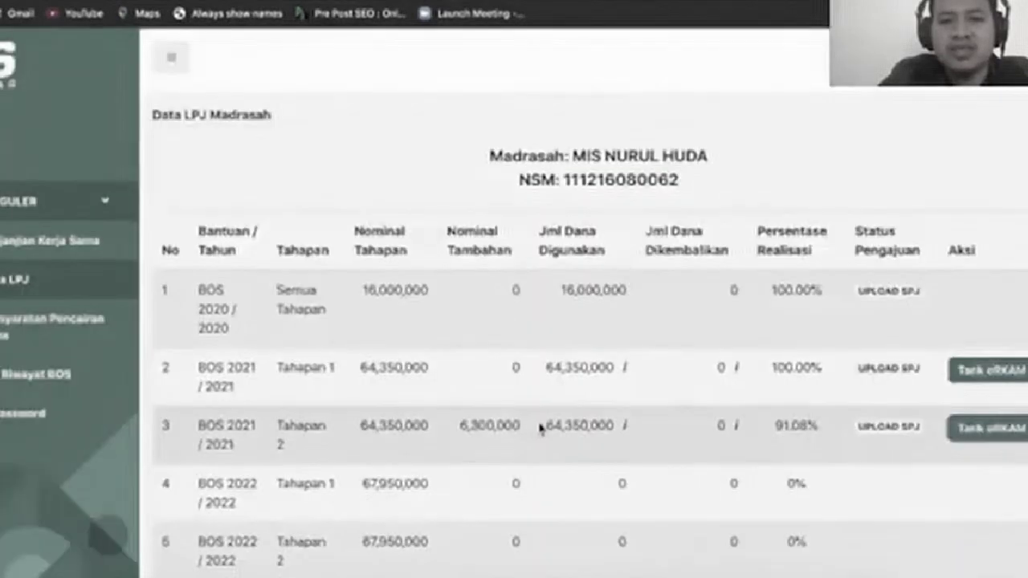
double_click(554, 427)
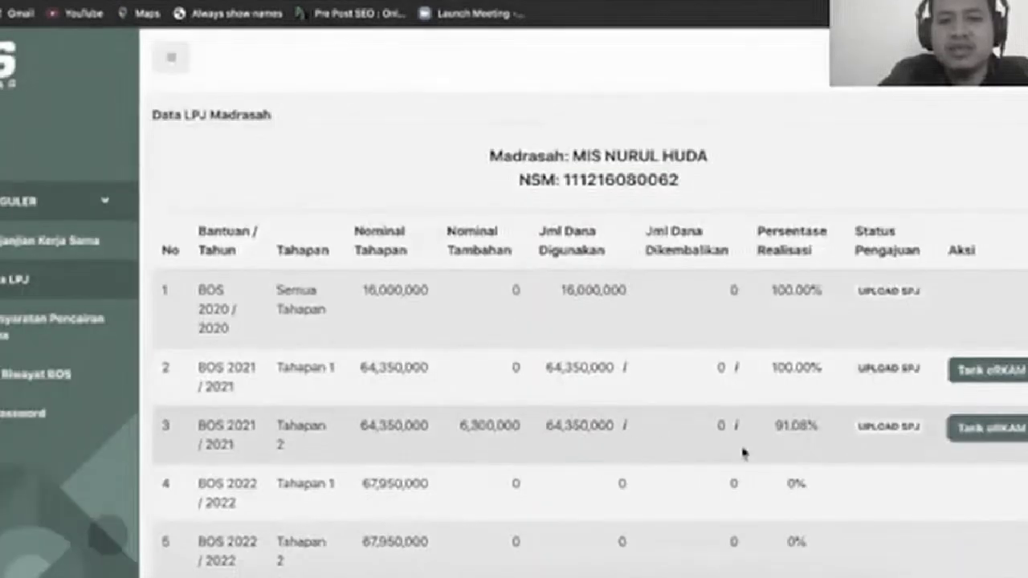
mouse_move(731, 426)
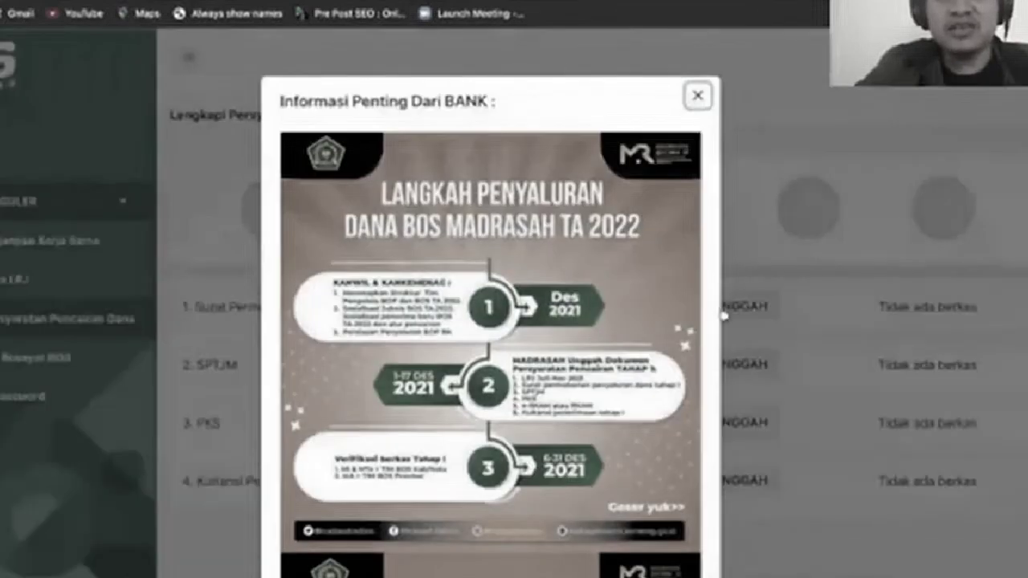
Step: Dismiss the bank notice on the disbursement requirements page and review the BOS 2022 progress stages and list of required files
click(730, 312)
scroll(740, 294, down, 1)
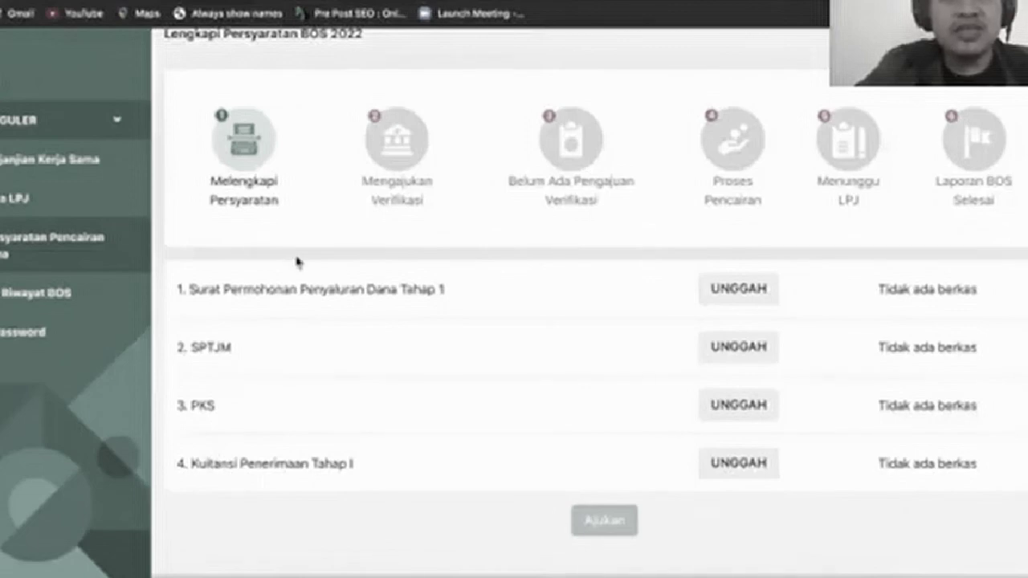
scroll(297, 262, up, 2)
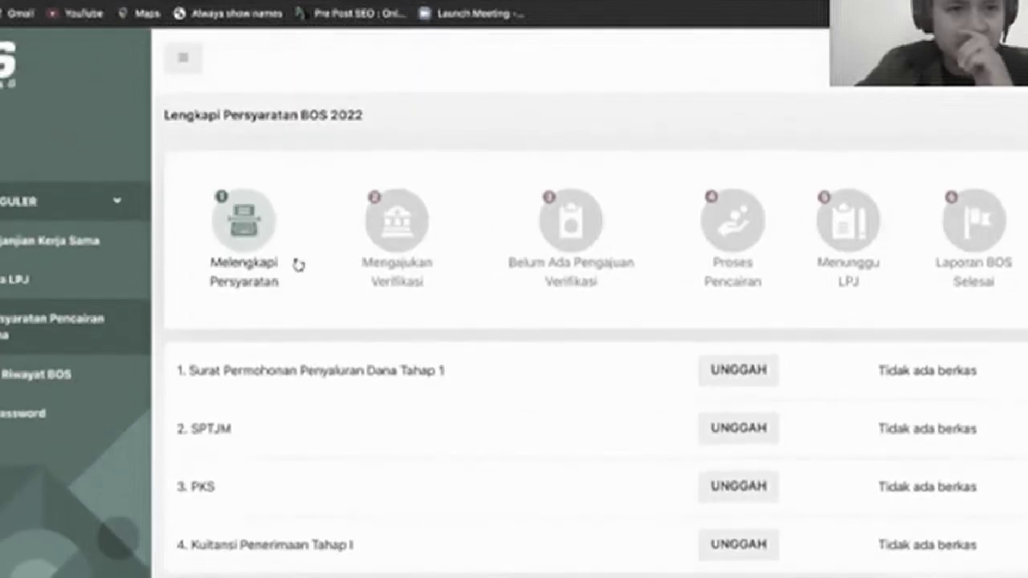